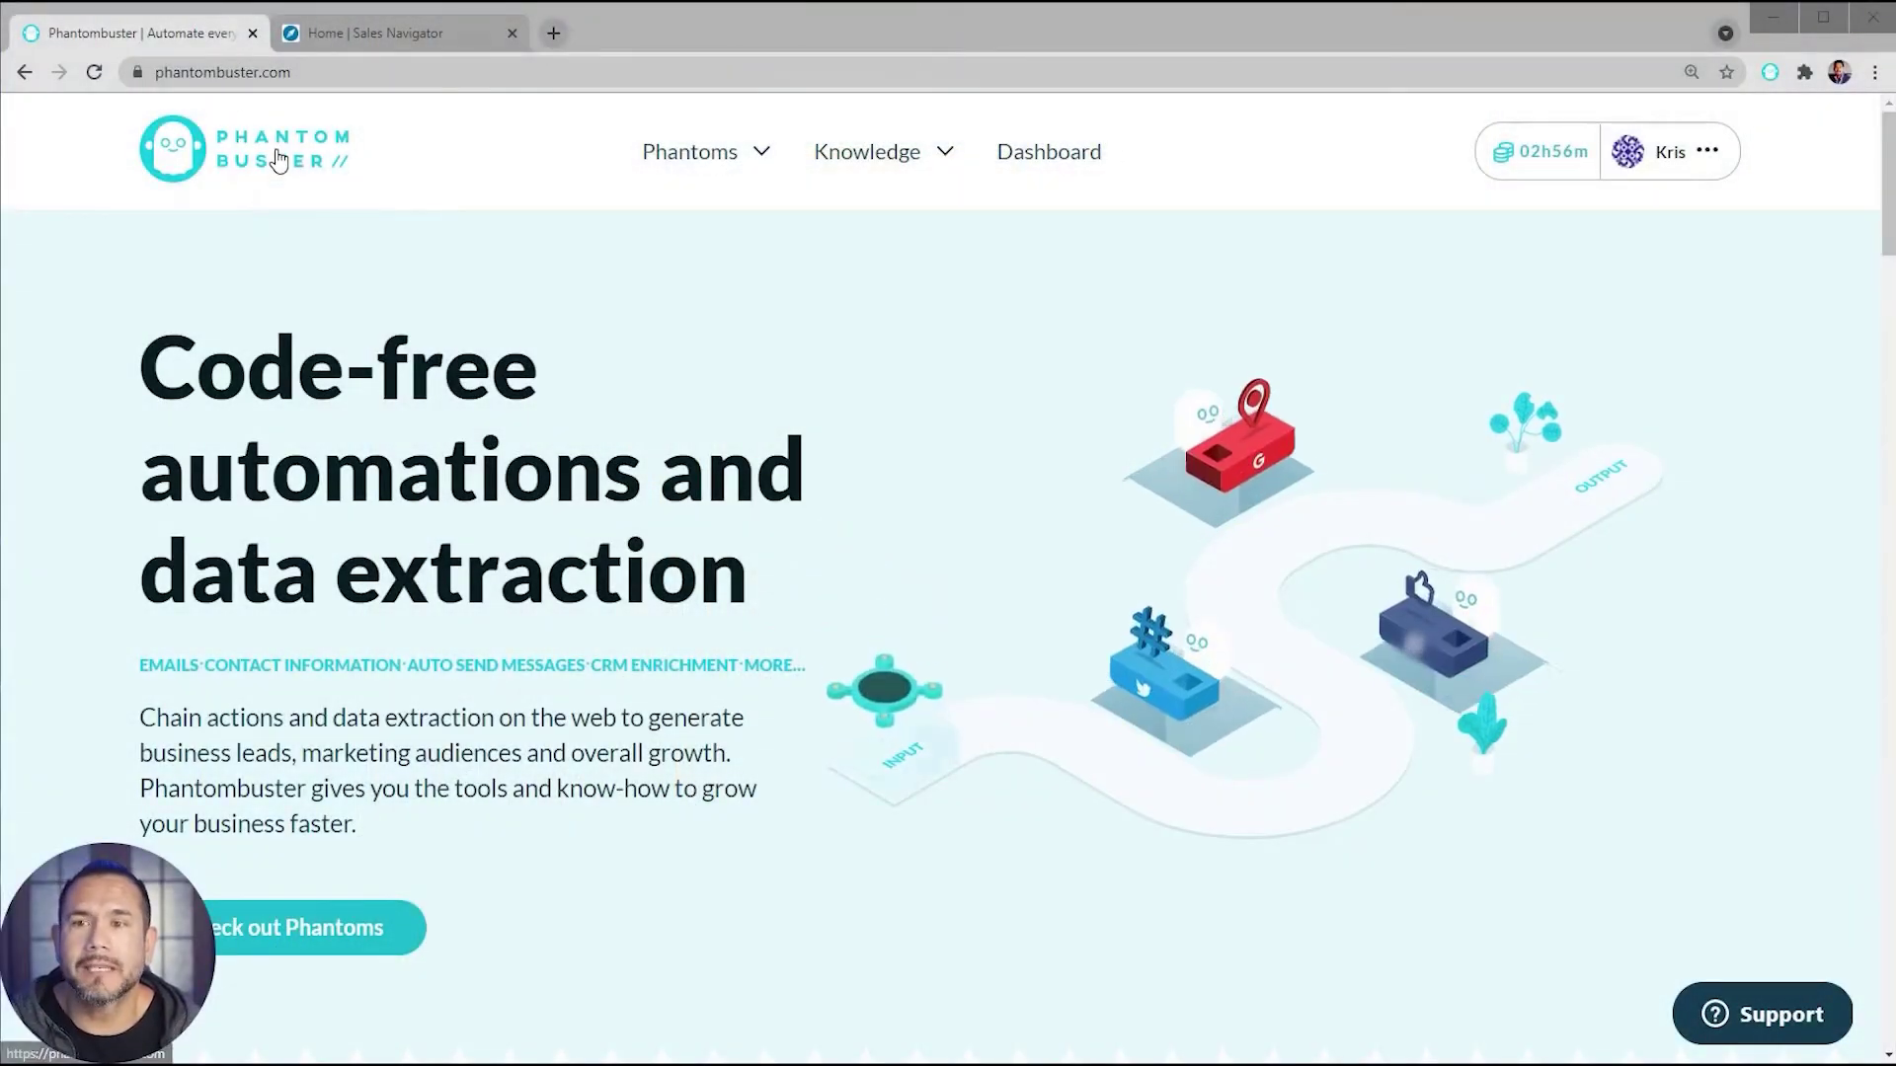
Step: Bring up the Phantoms dropdown from PhantomBuster's top navigation
mouse_move(694, 169)
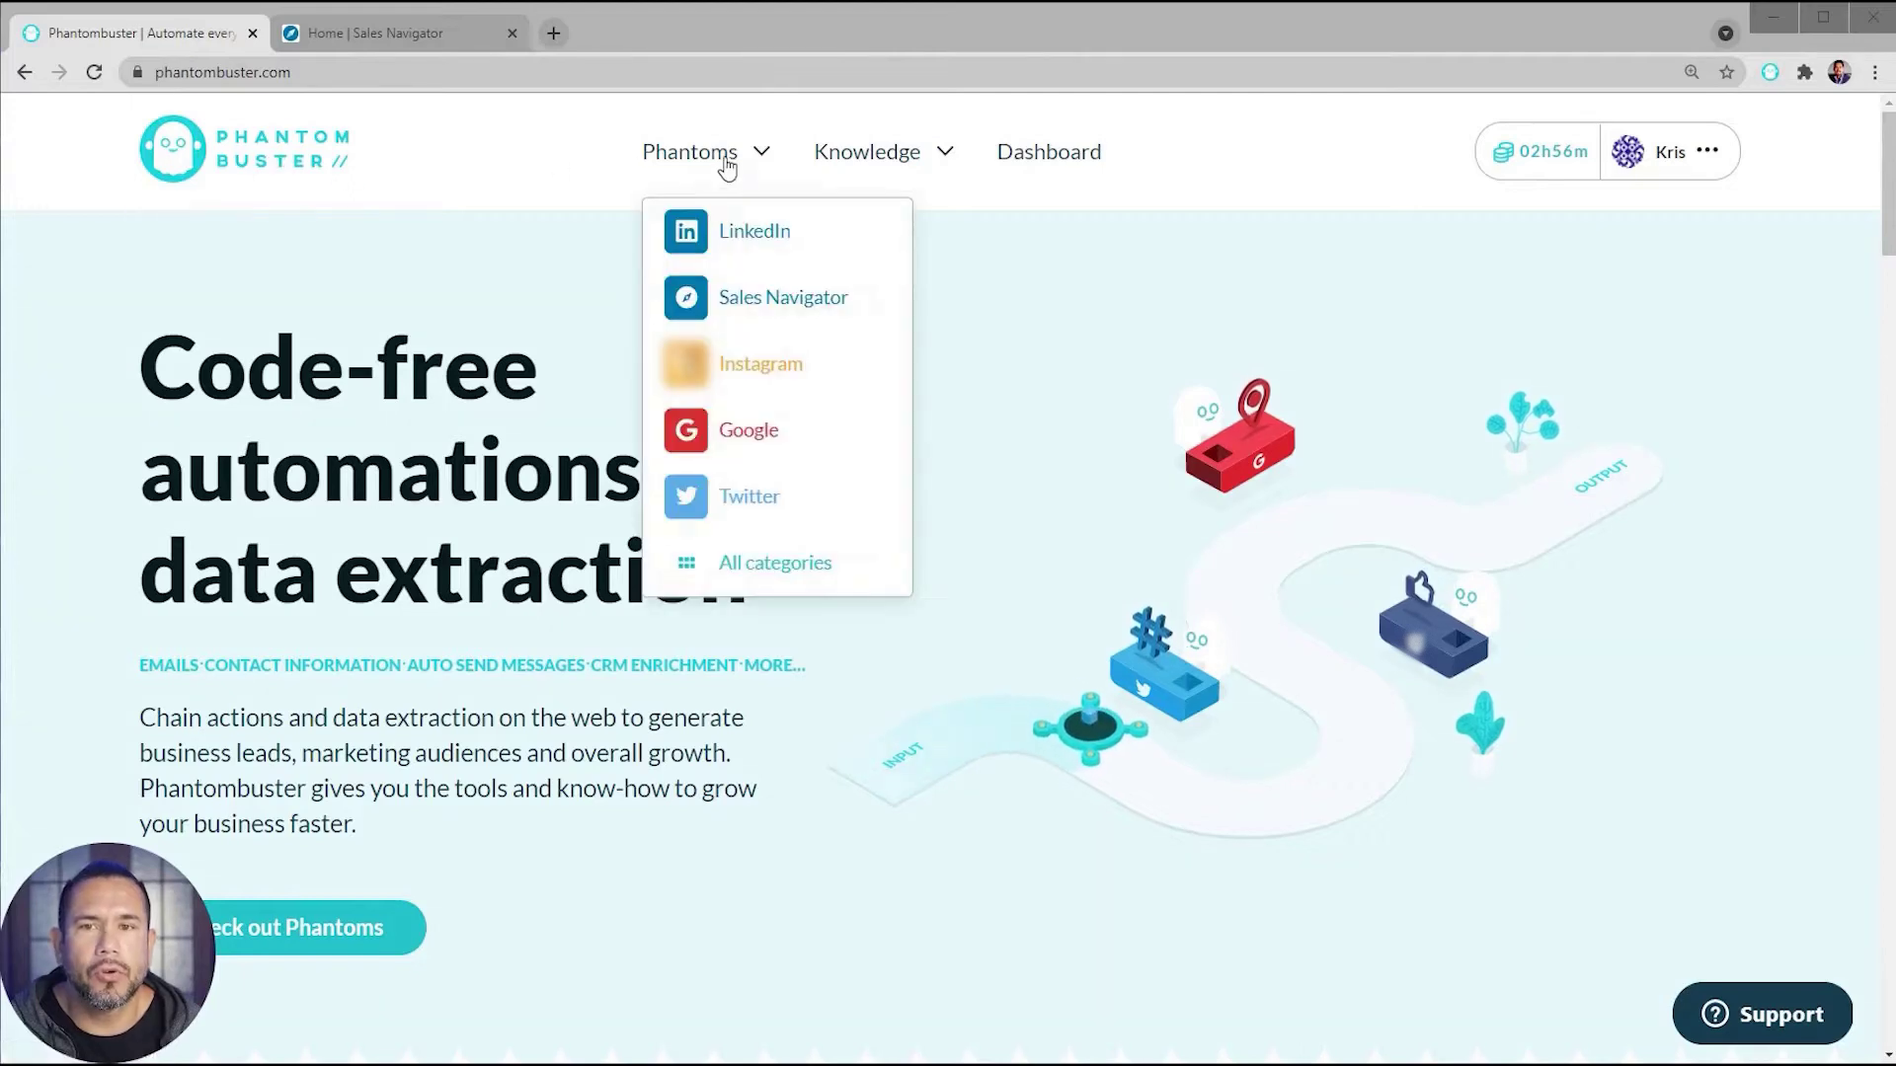
Step: Browse the Sales Navigator phantoms and start the Sales Navigator List Export phantom
left_click(750, 308)
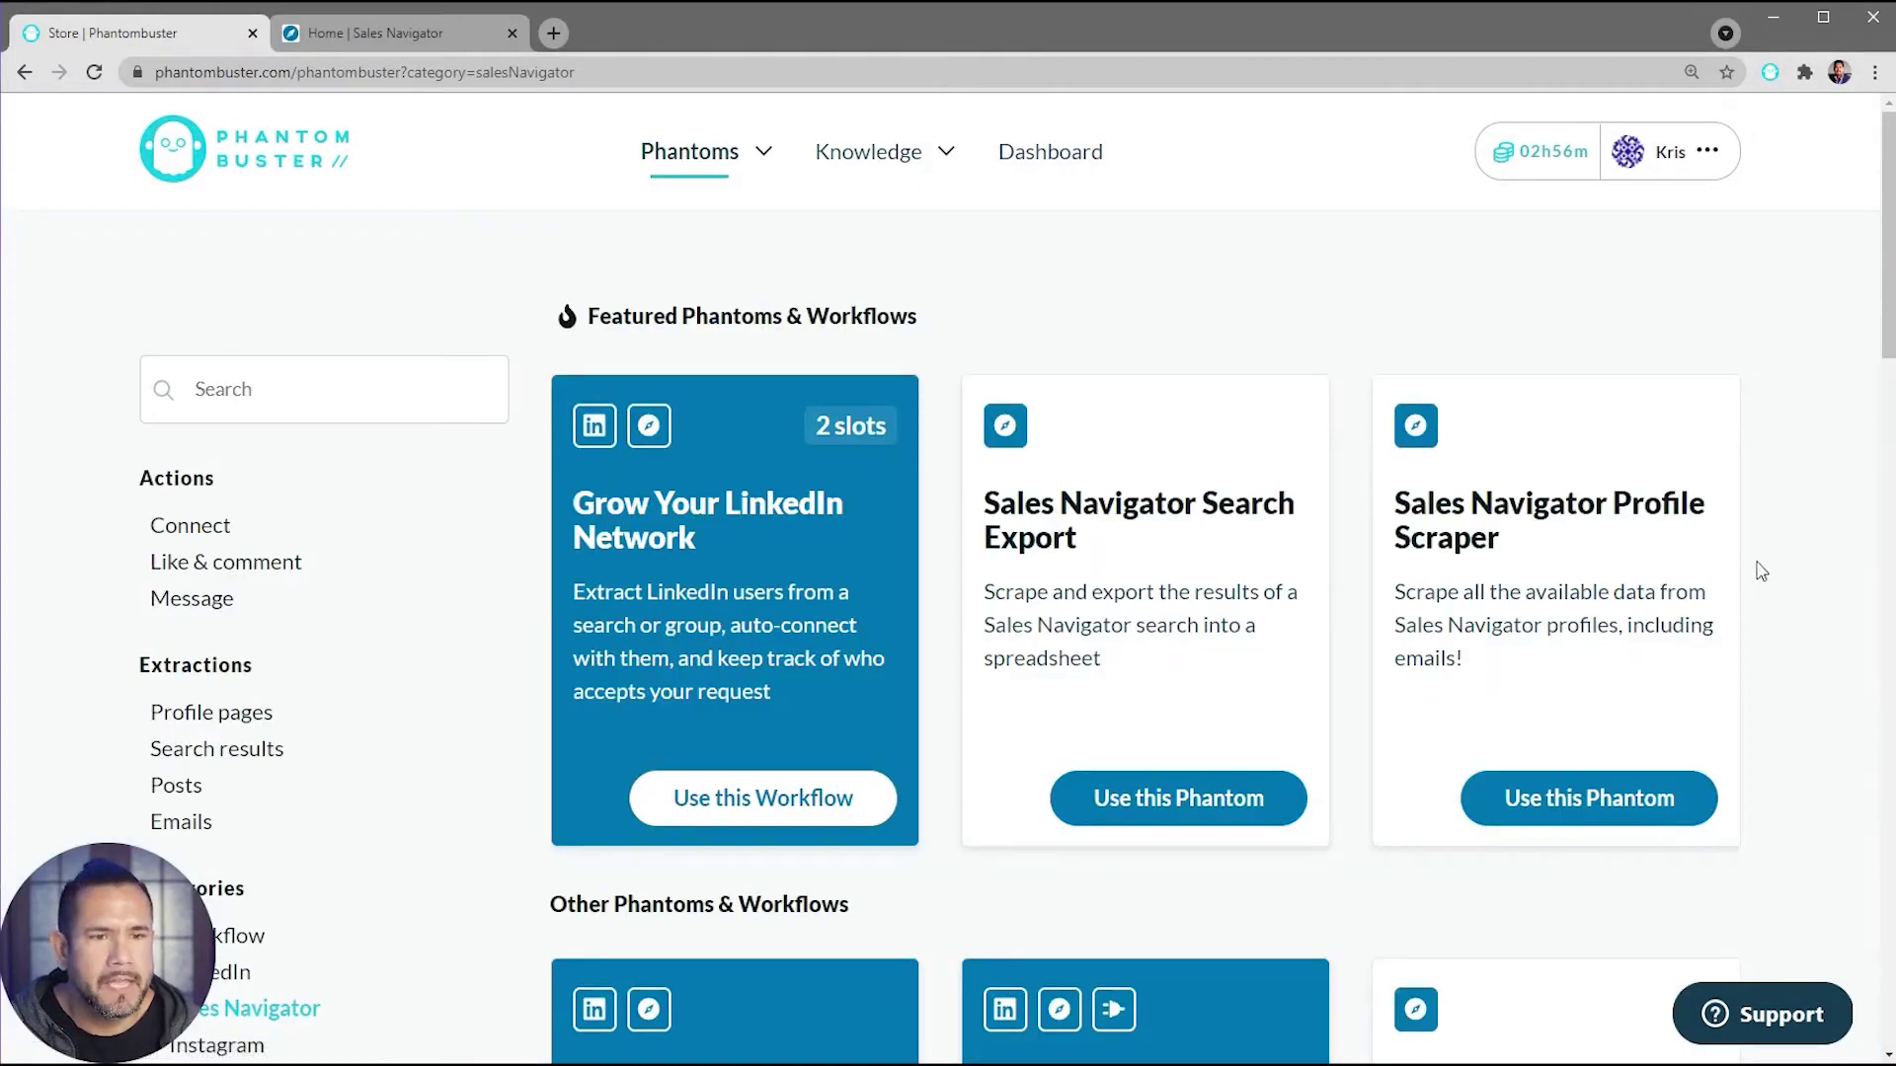
scroll(1760, 571, "down", 4)
scroll(1758, 568, "down", 8)
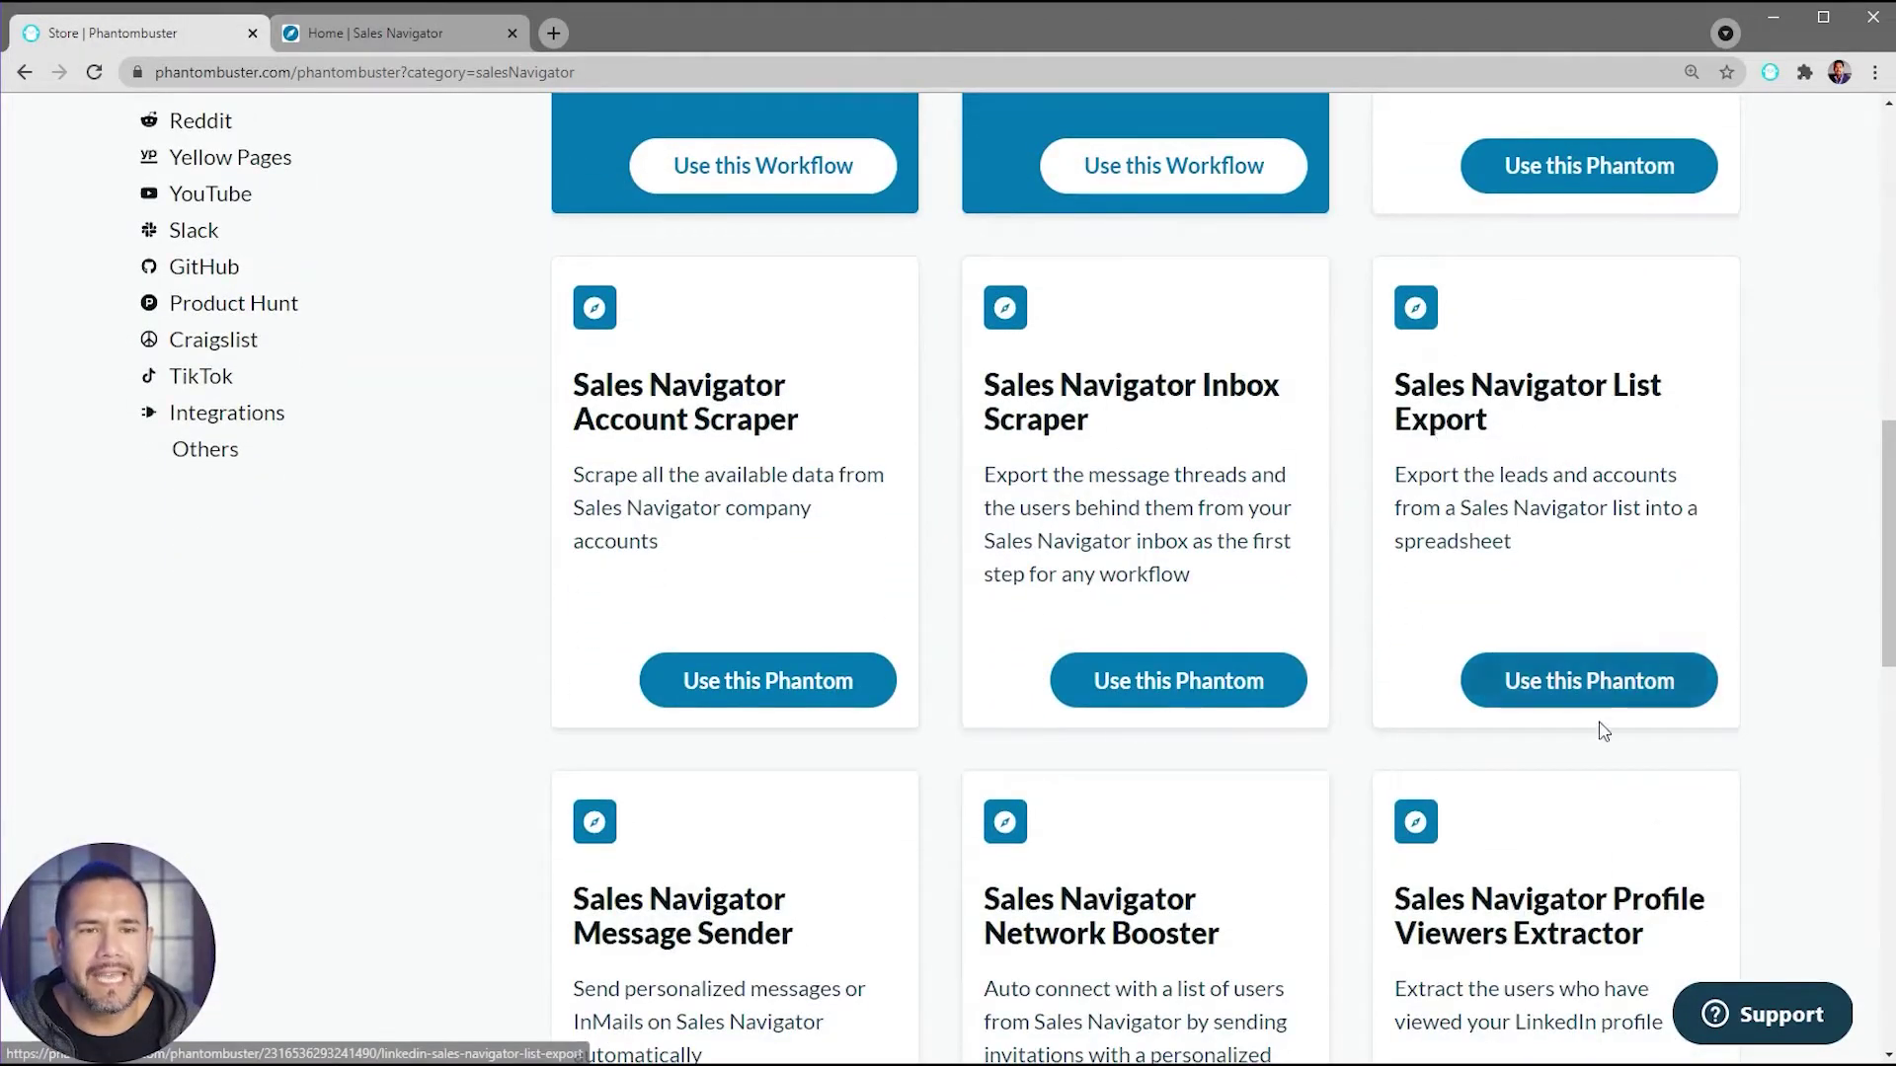
left_click(1555, 696)
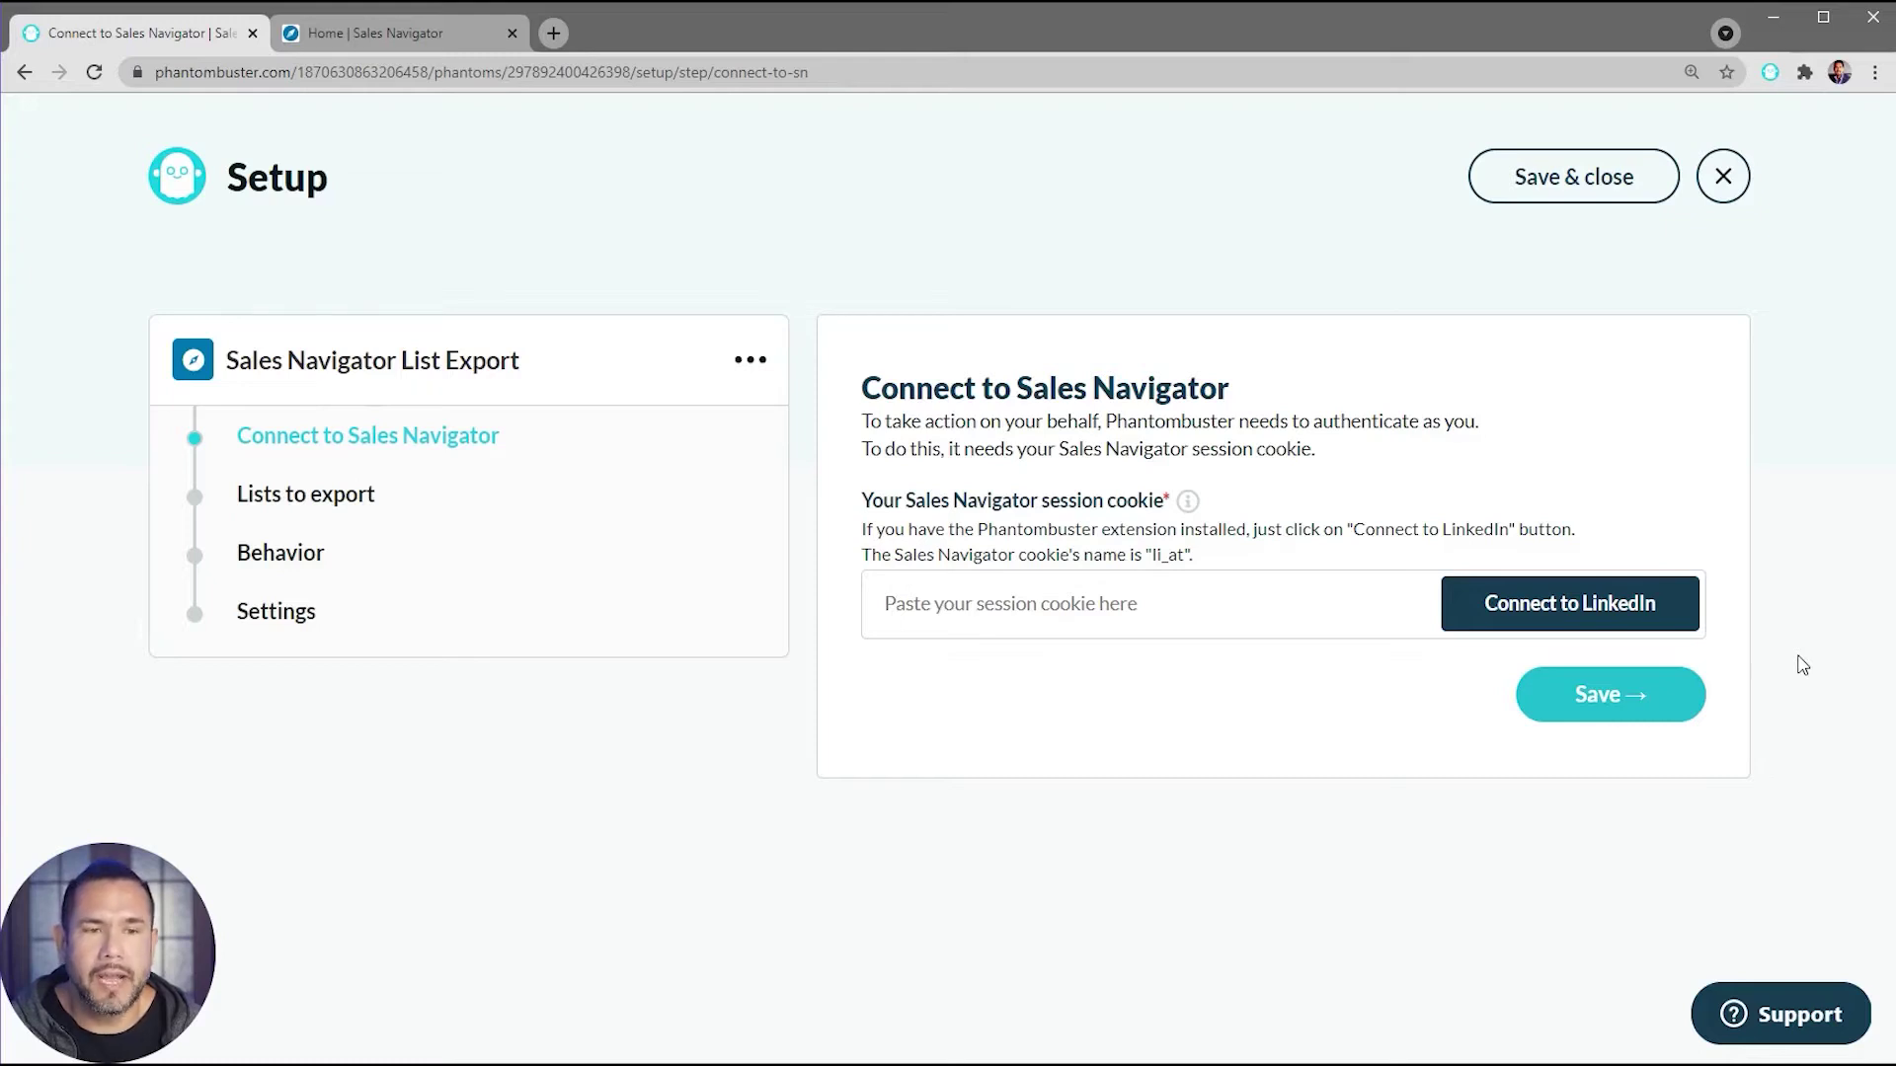
Step: Connect and save the Sales Navigator session cookie, then switch to the Sales Navigator tab
left_click(1525, 613)
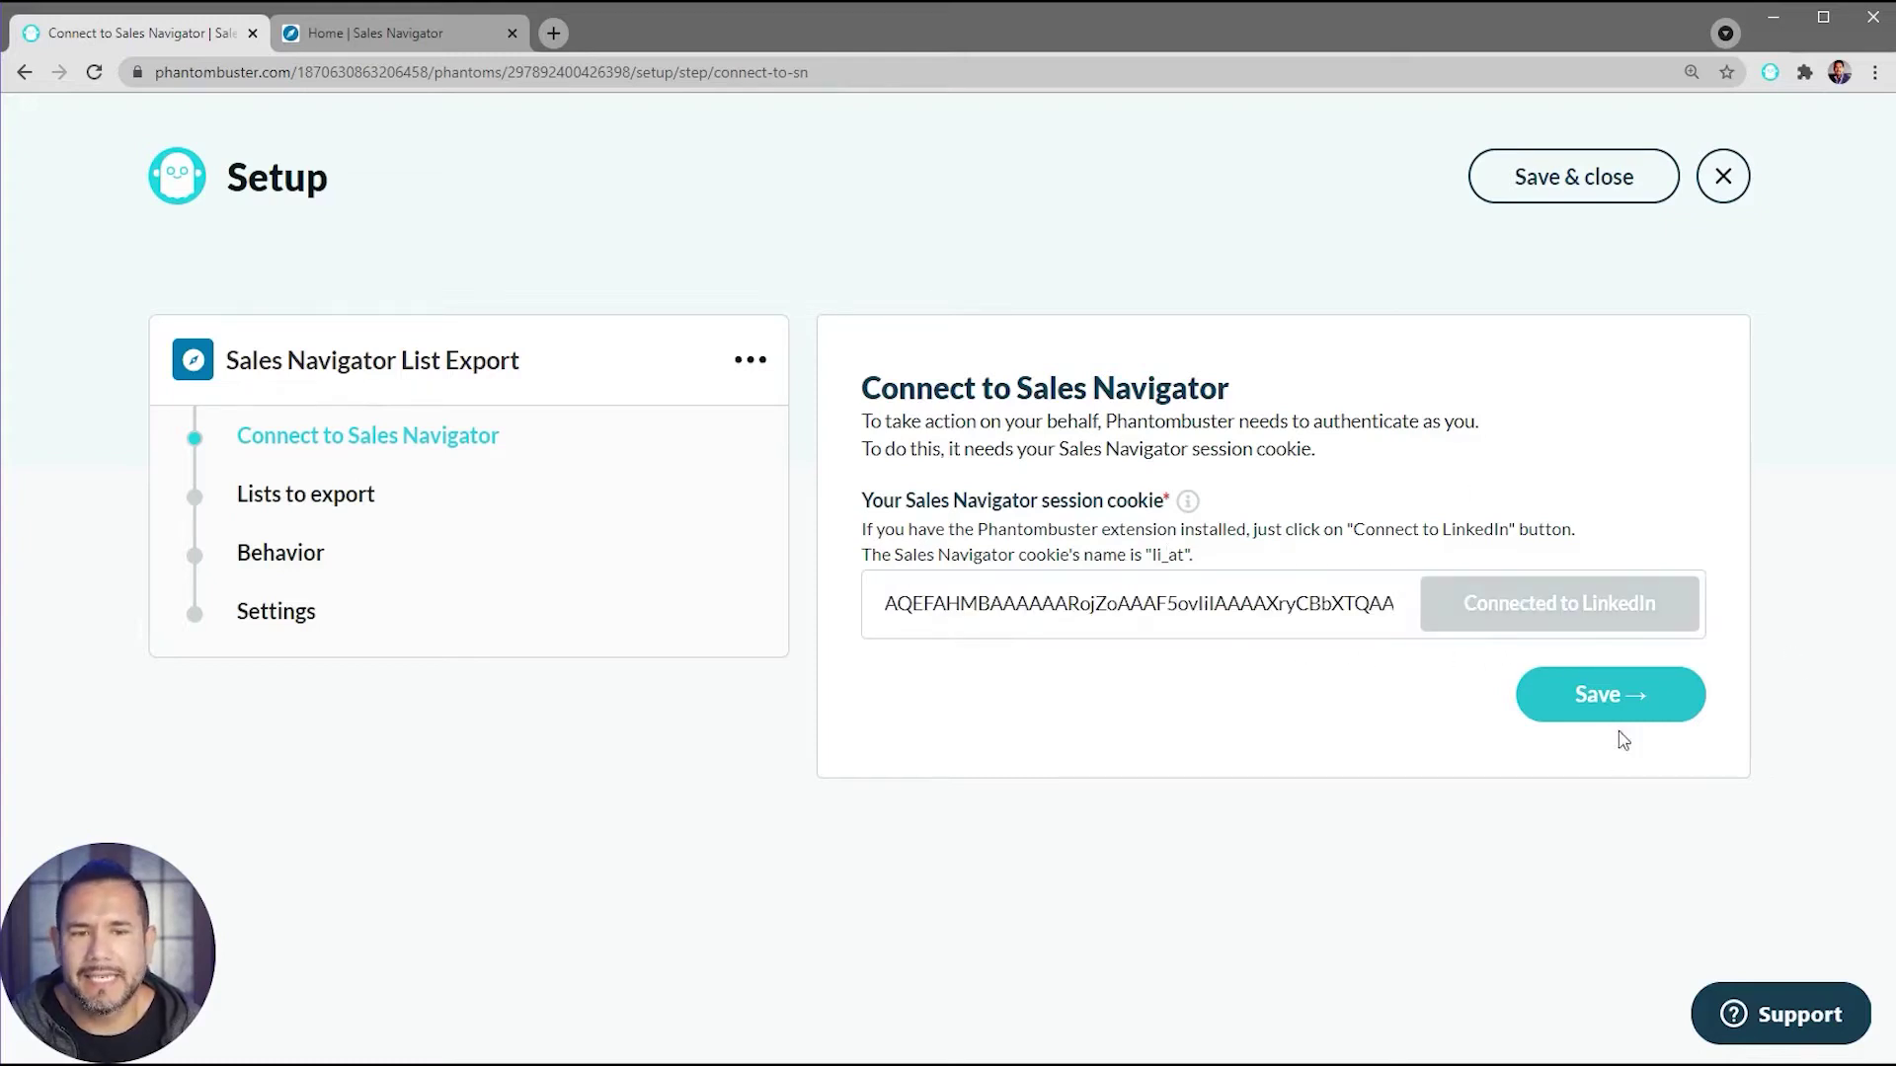
left_click(1622, 701)
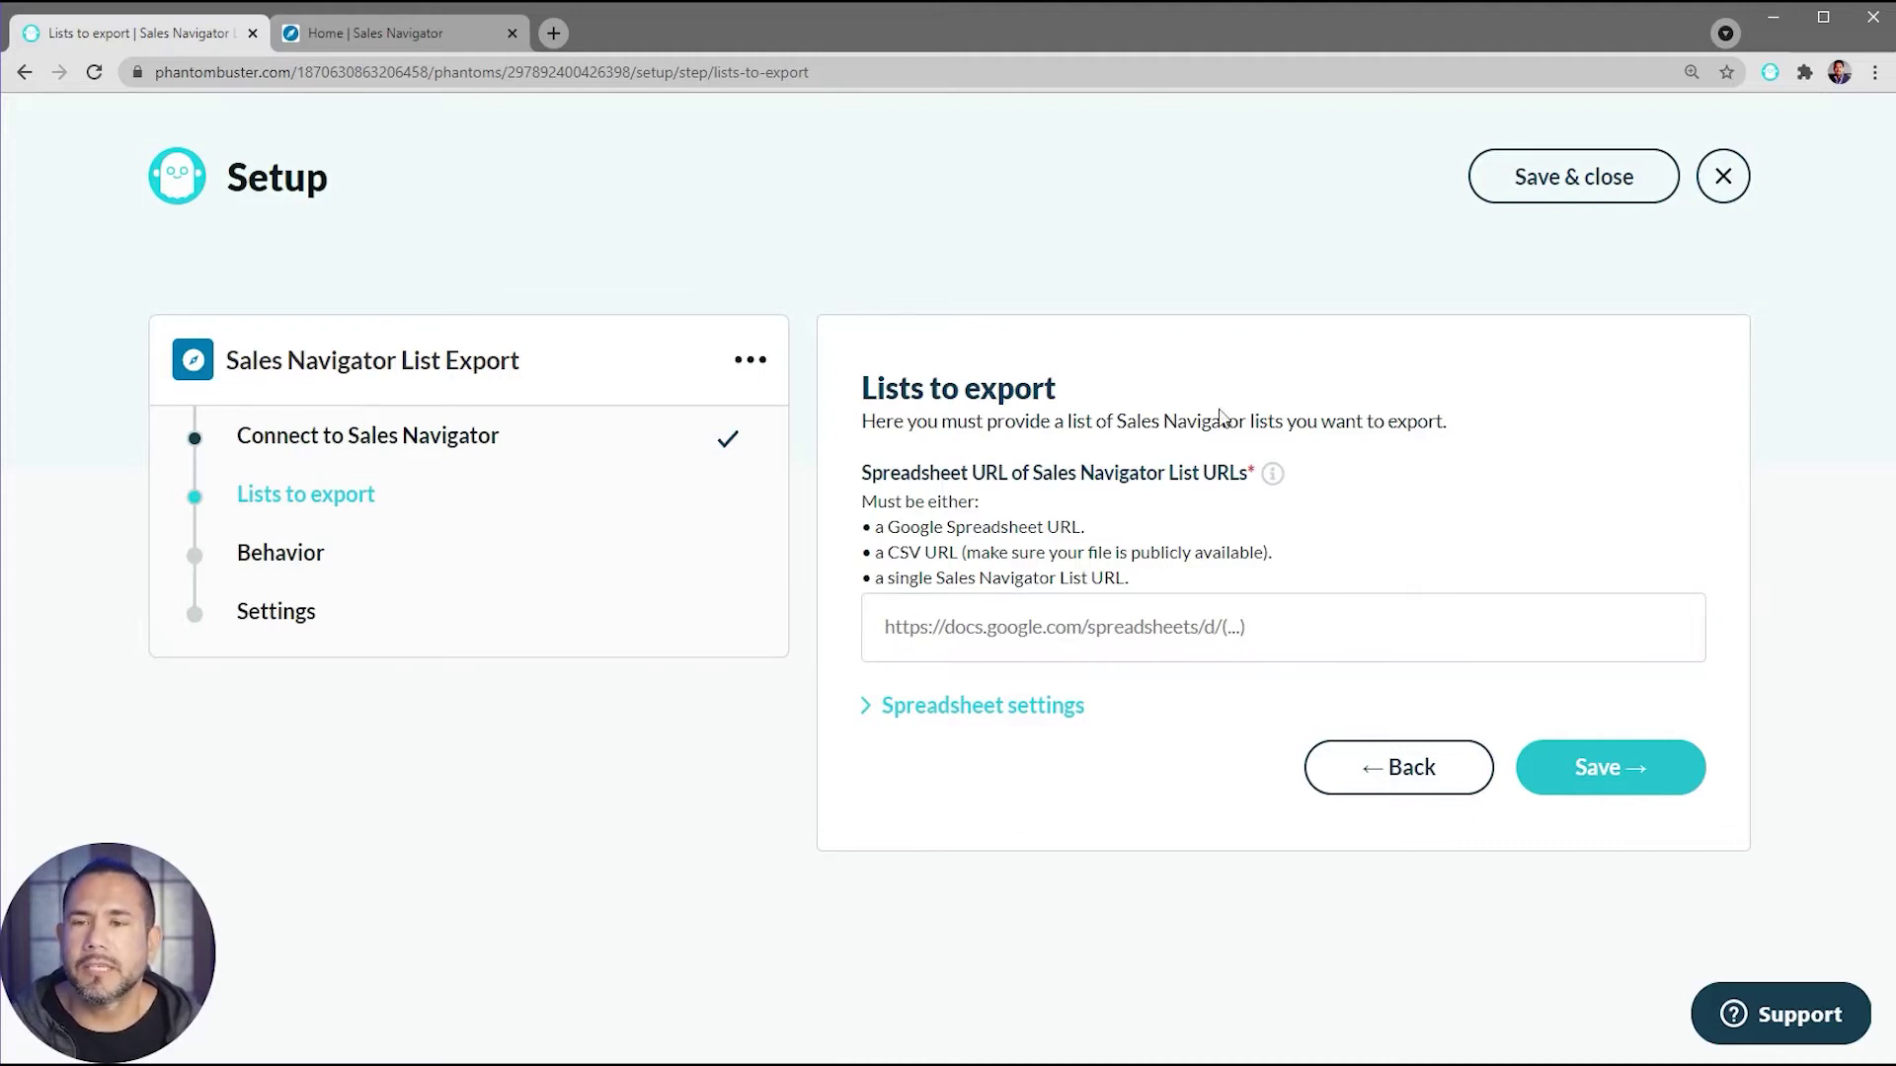
left_click(382, 30)
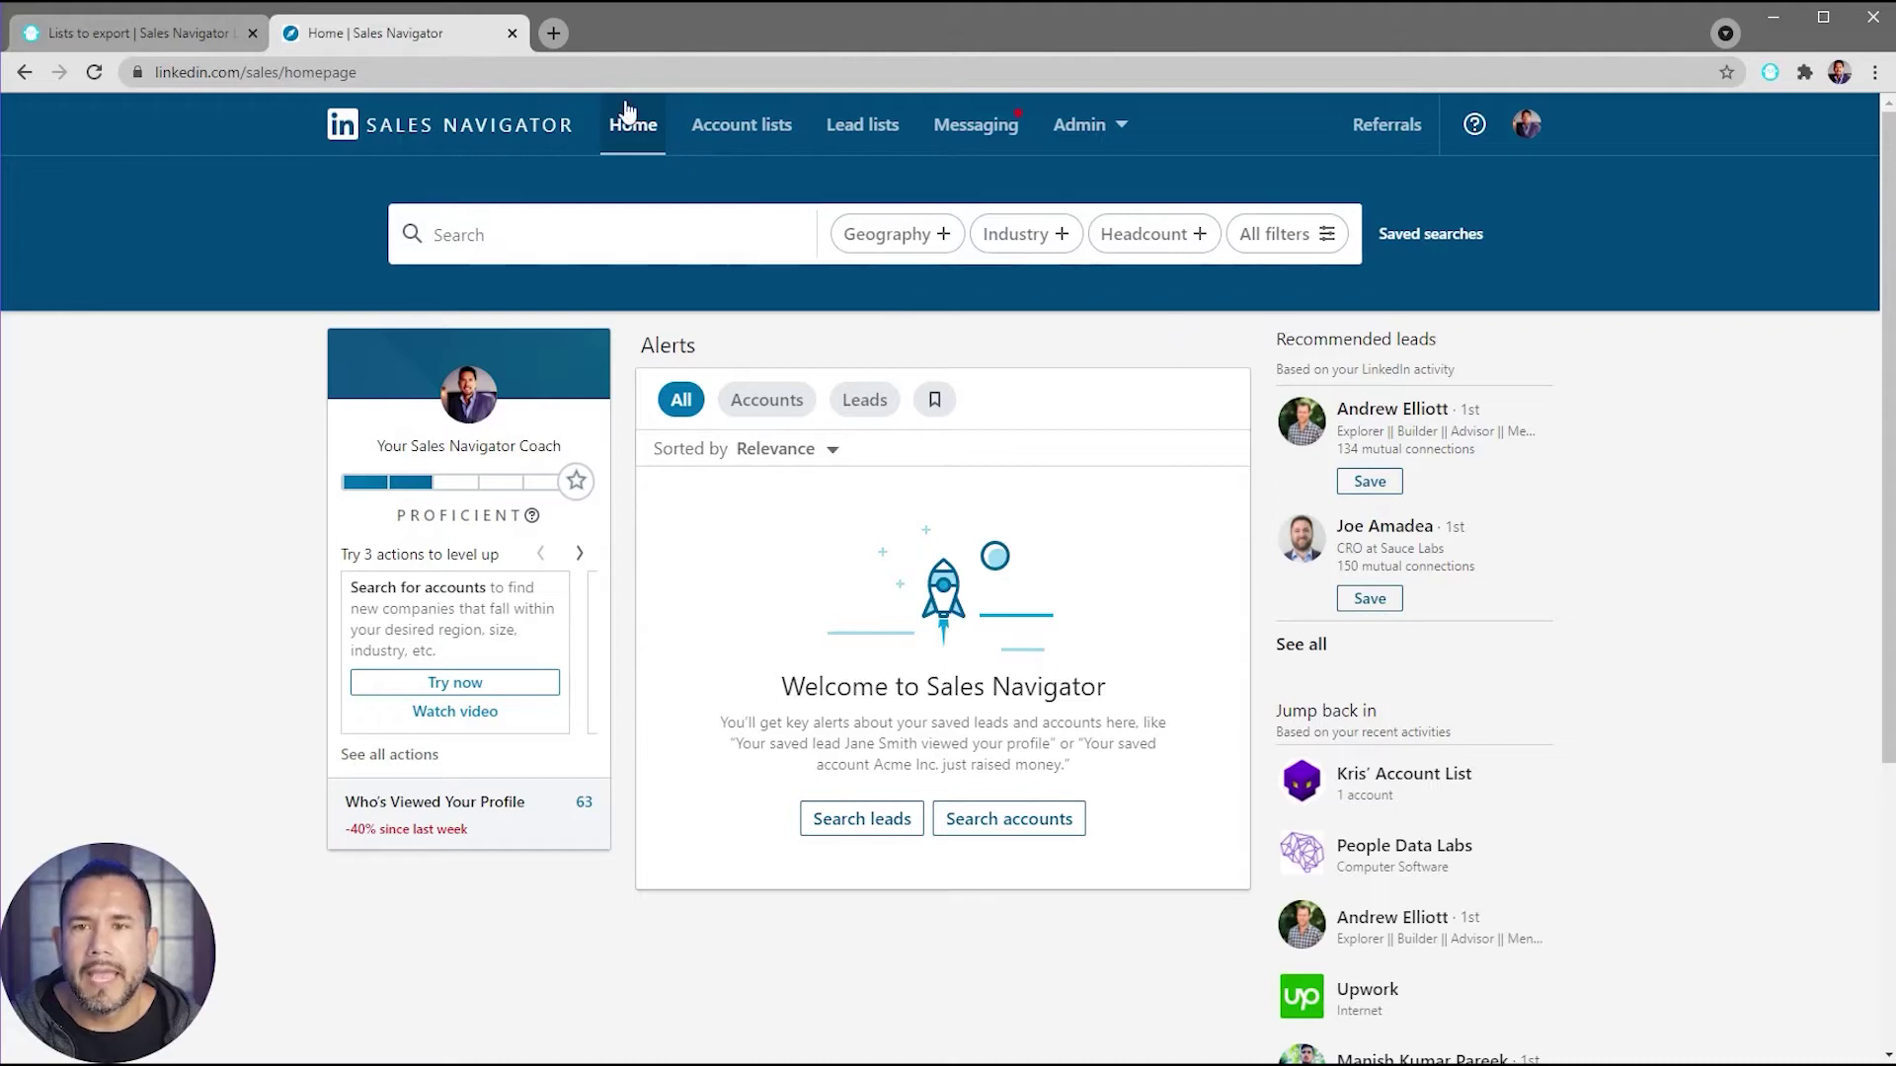
Step: Open the saved account list containing LendingRobot.com and copy its page URL
left_click(747, 131)
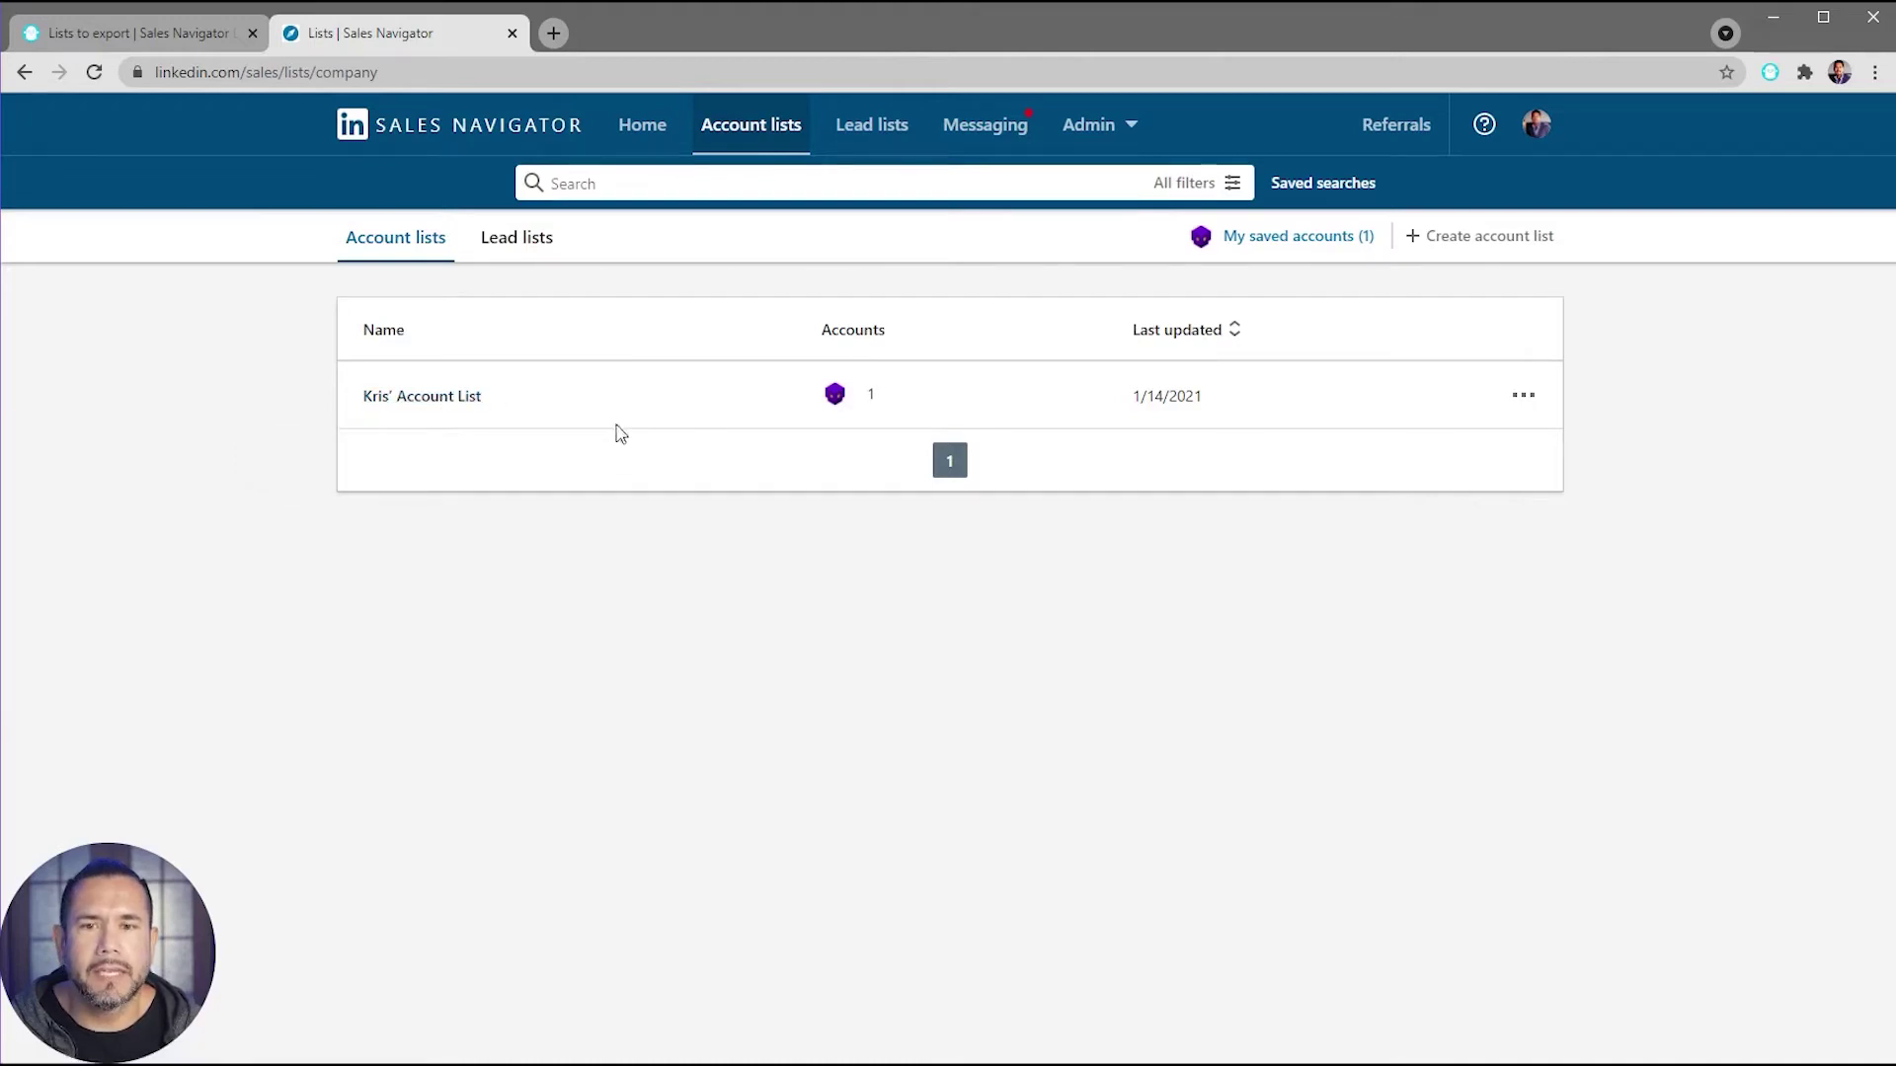
left_click(444, 398)
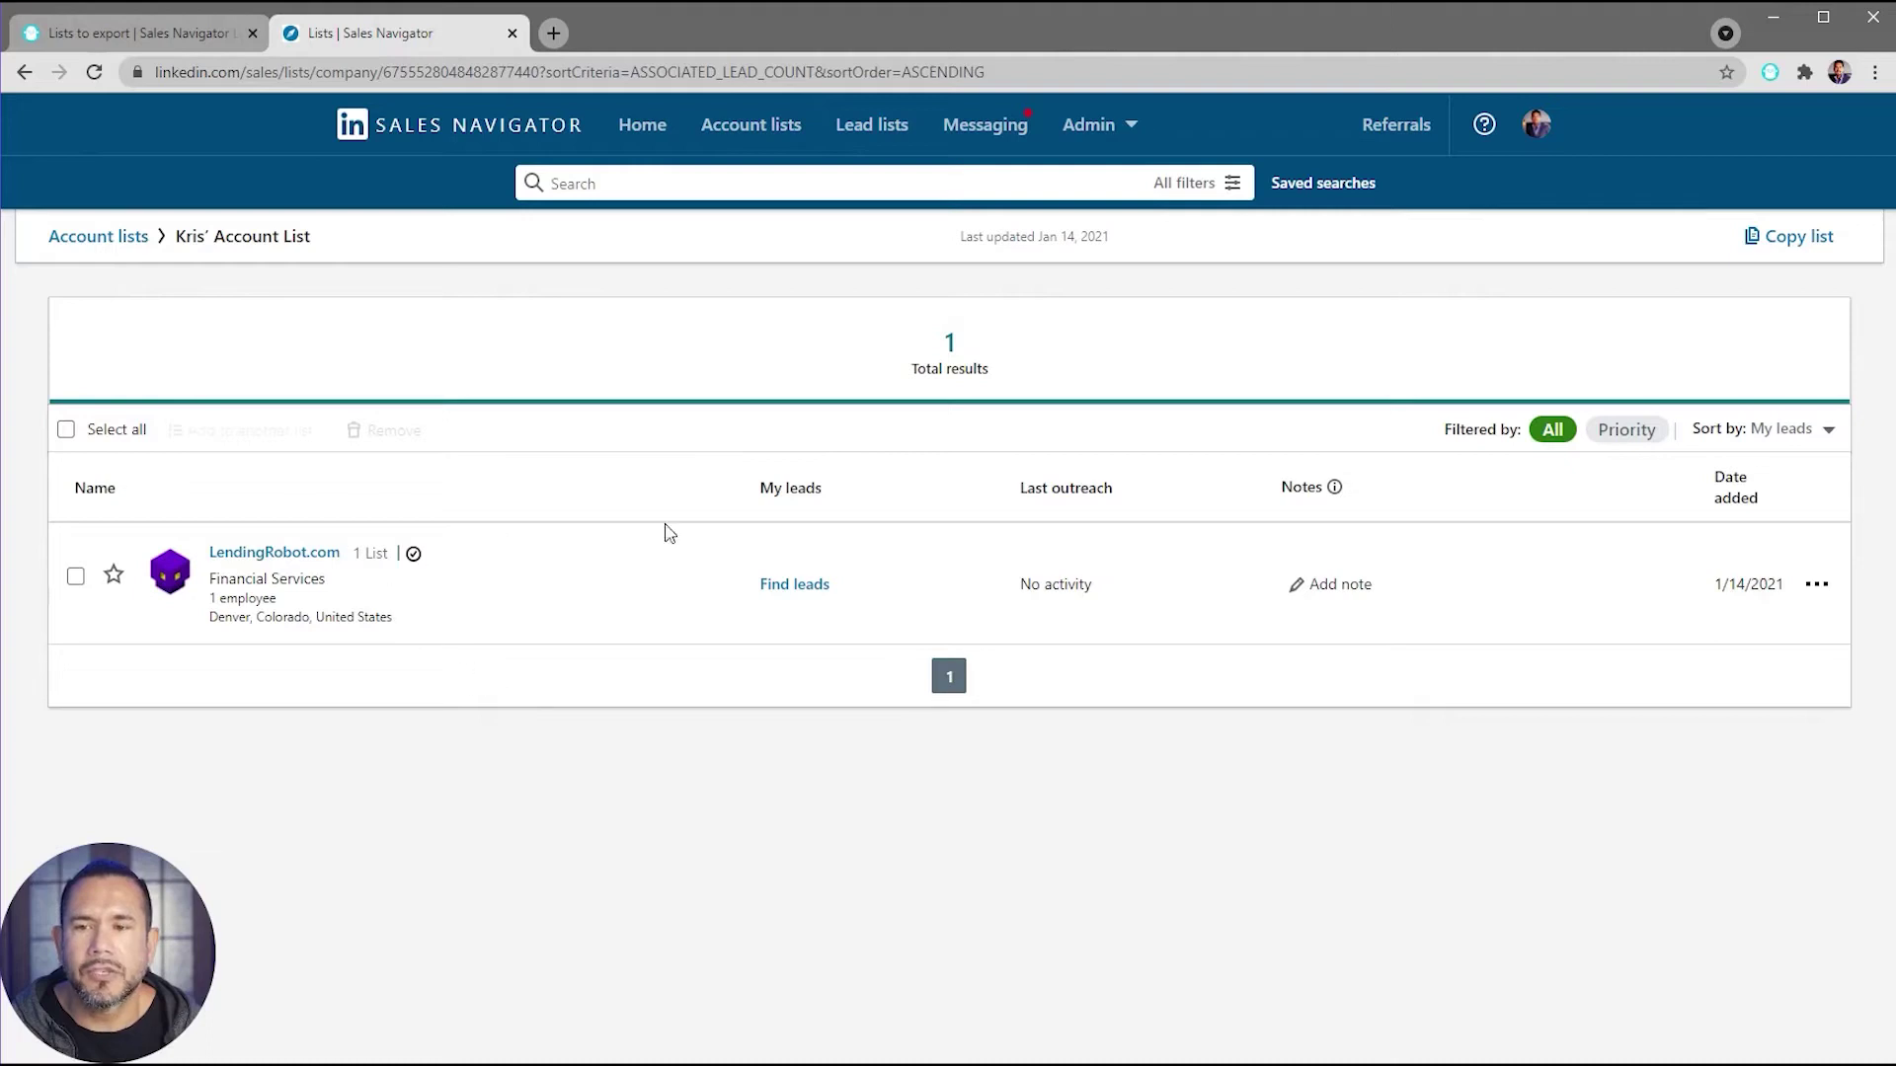
left_click(958, 73)
right_click(958, 77)
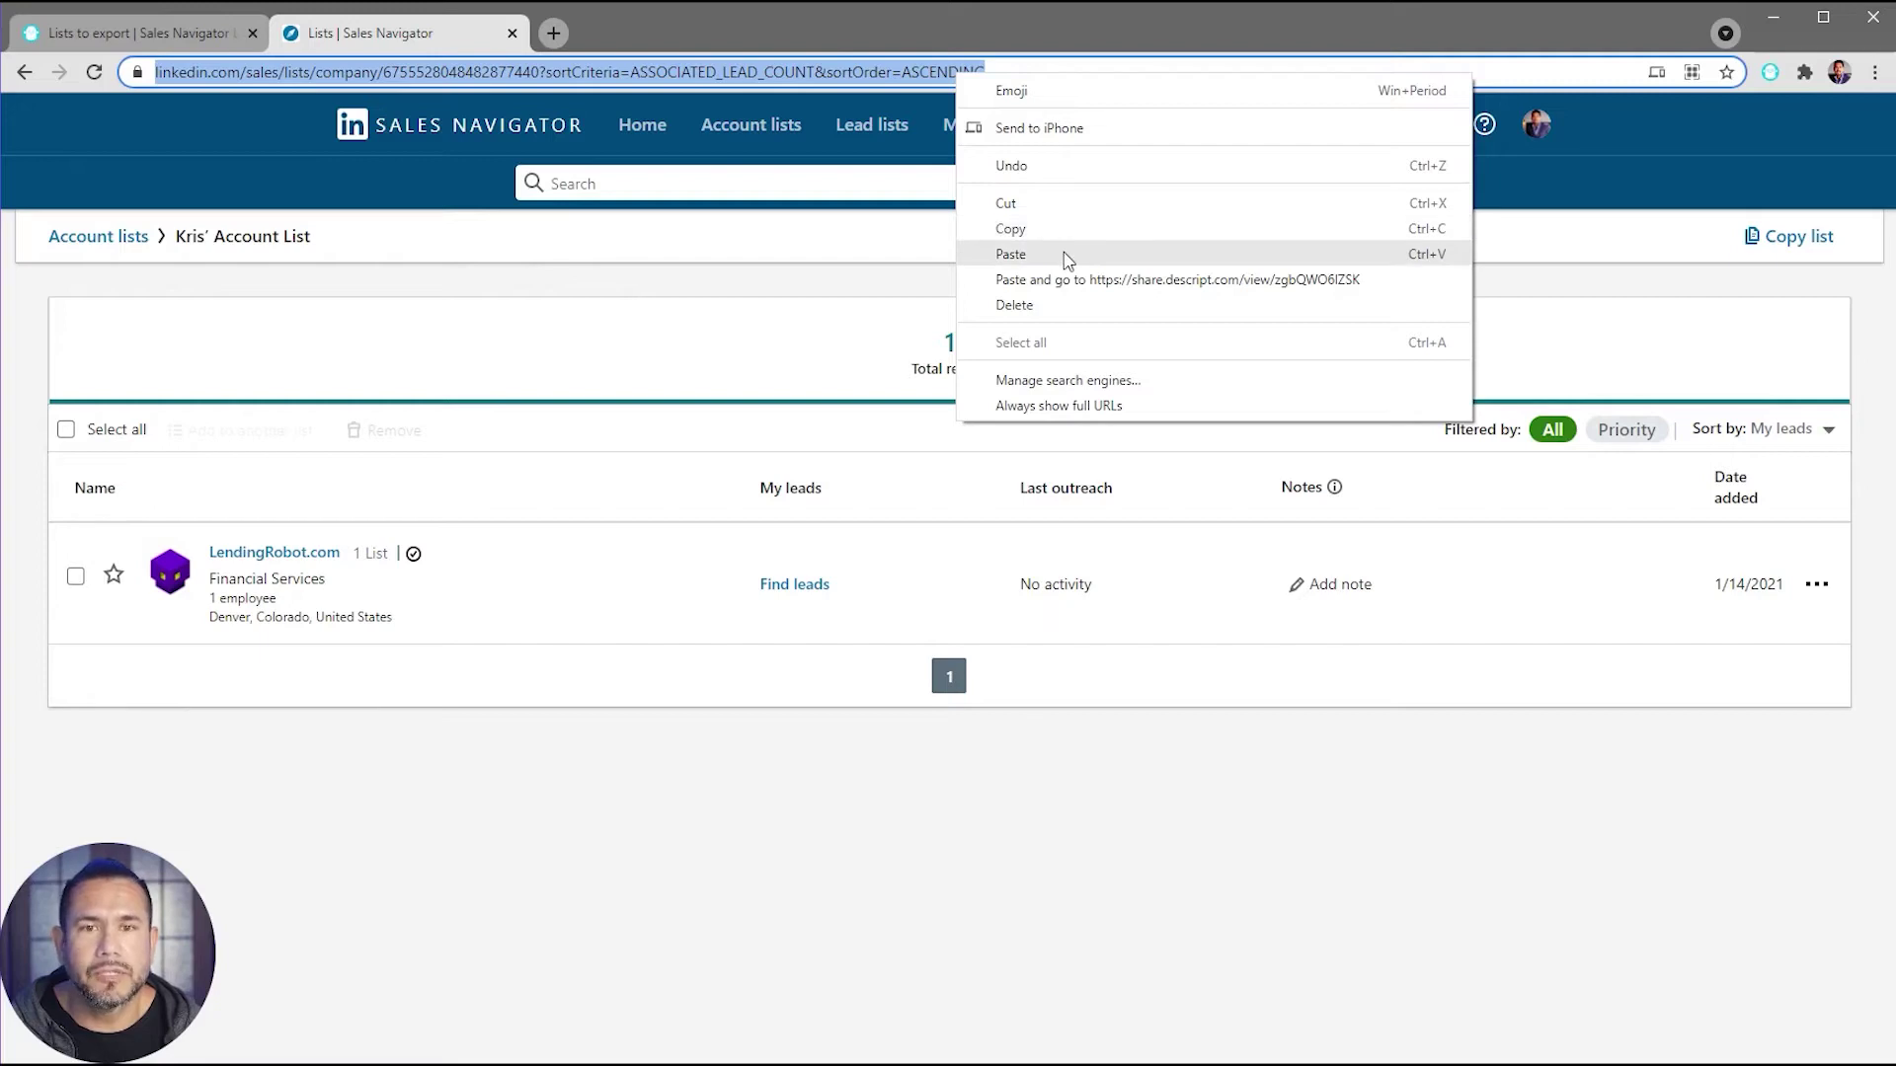
left_click(1063, 230)
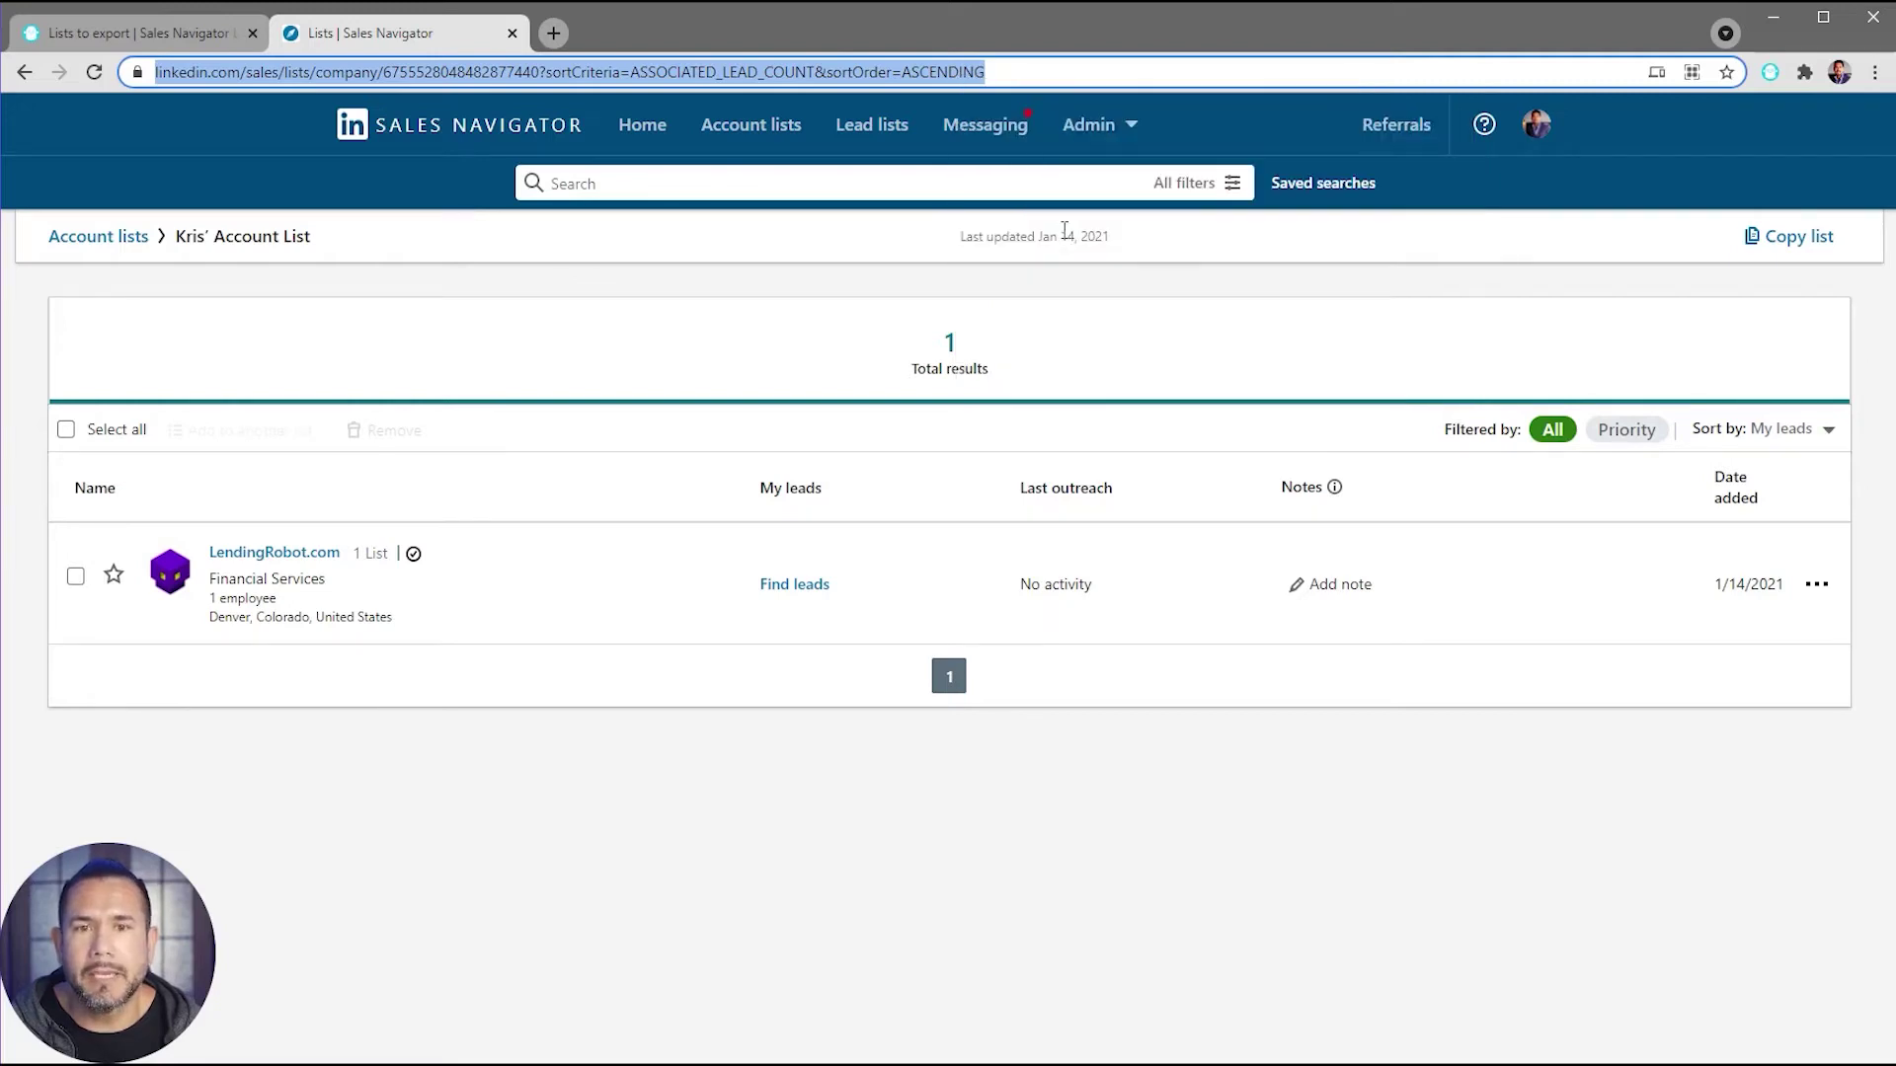
left_click(156, 33)
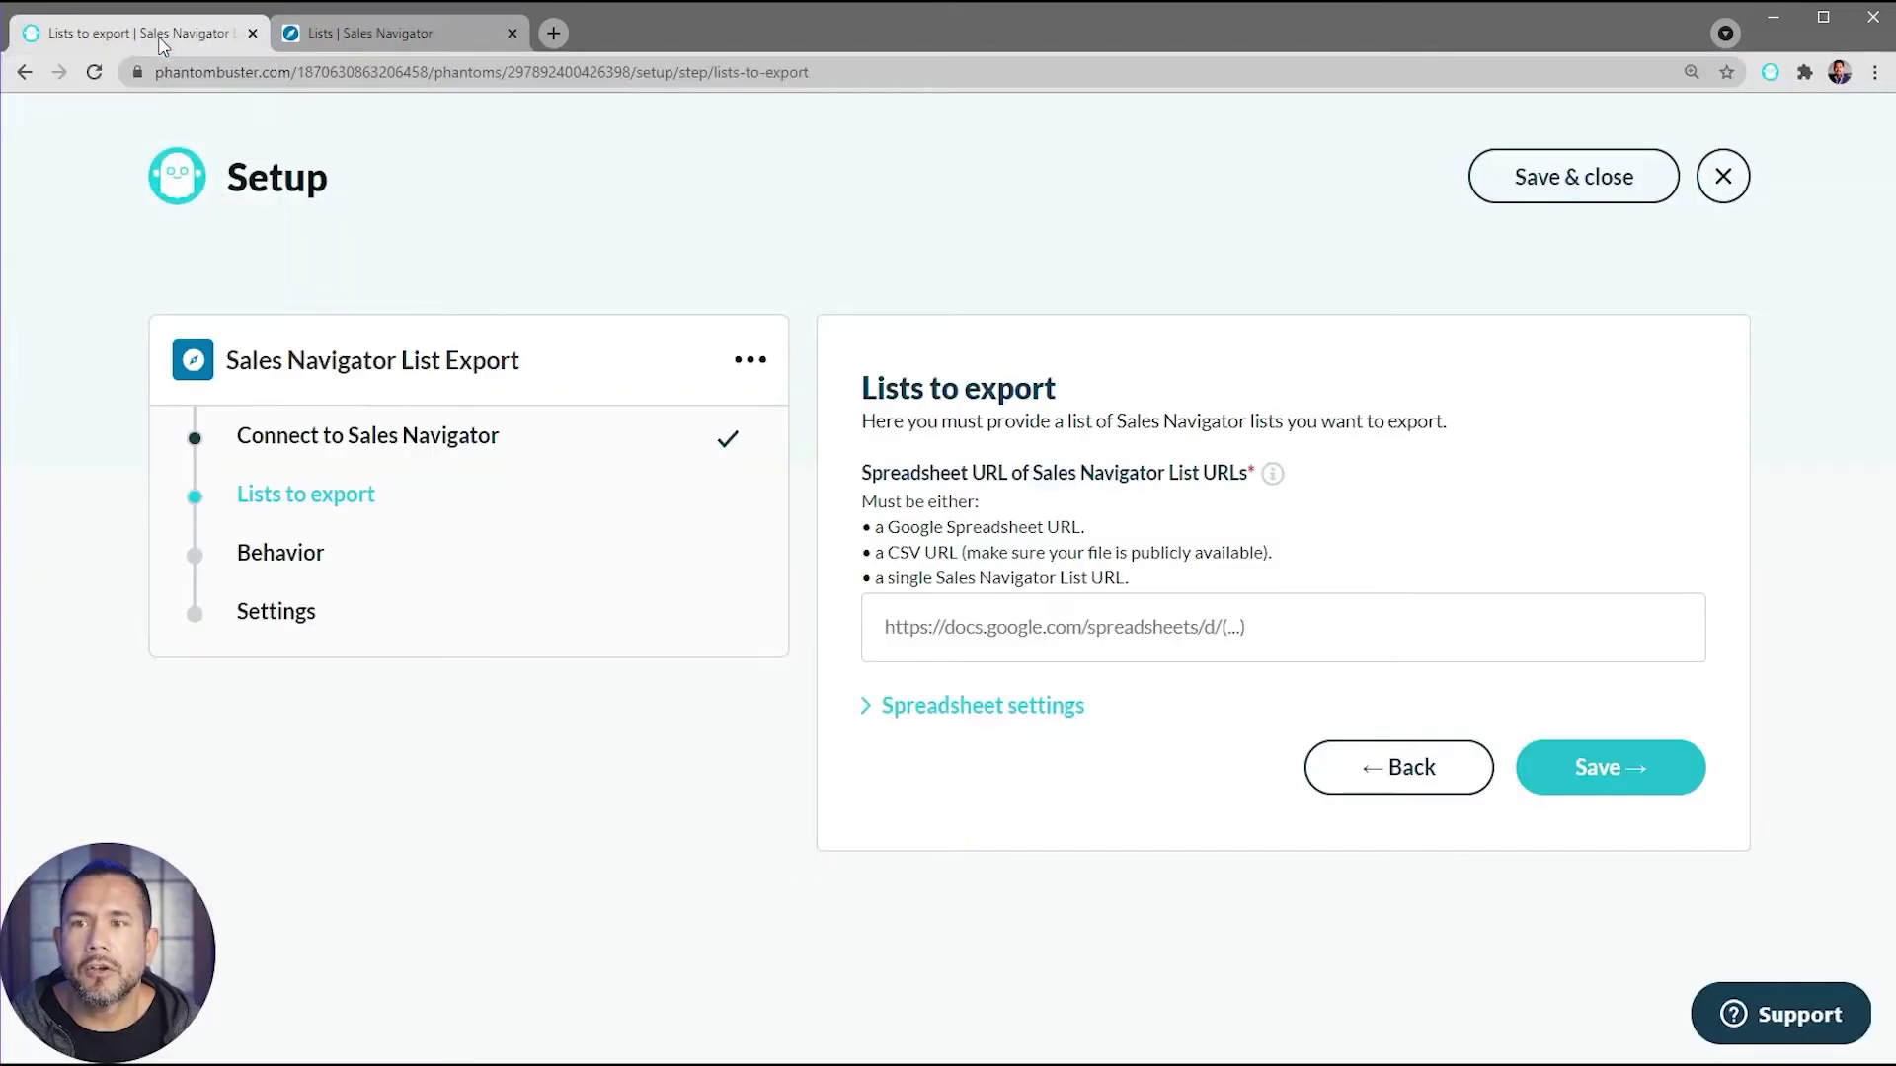
Step: Paste the copied Sales Navigator list URL as the list to export and save
right_click(898, 630)
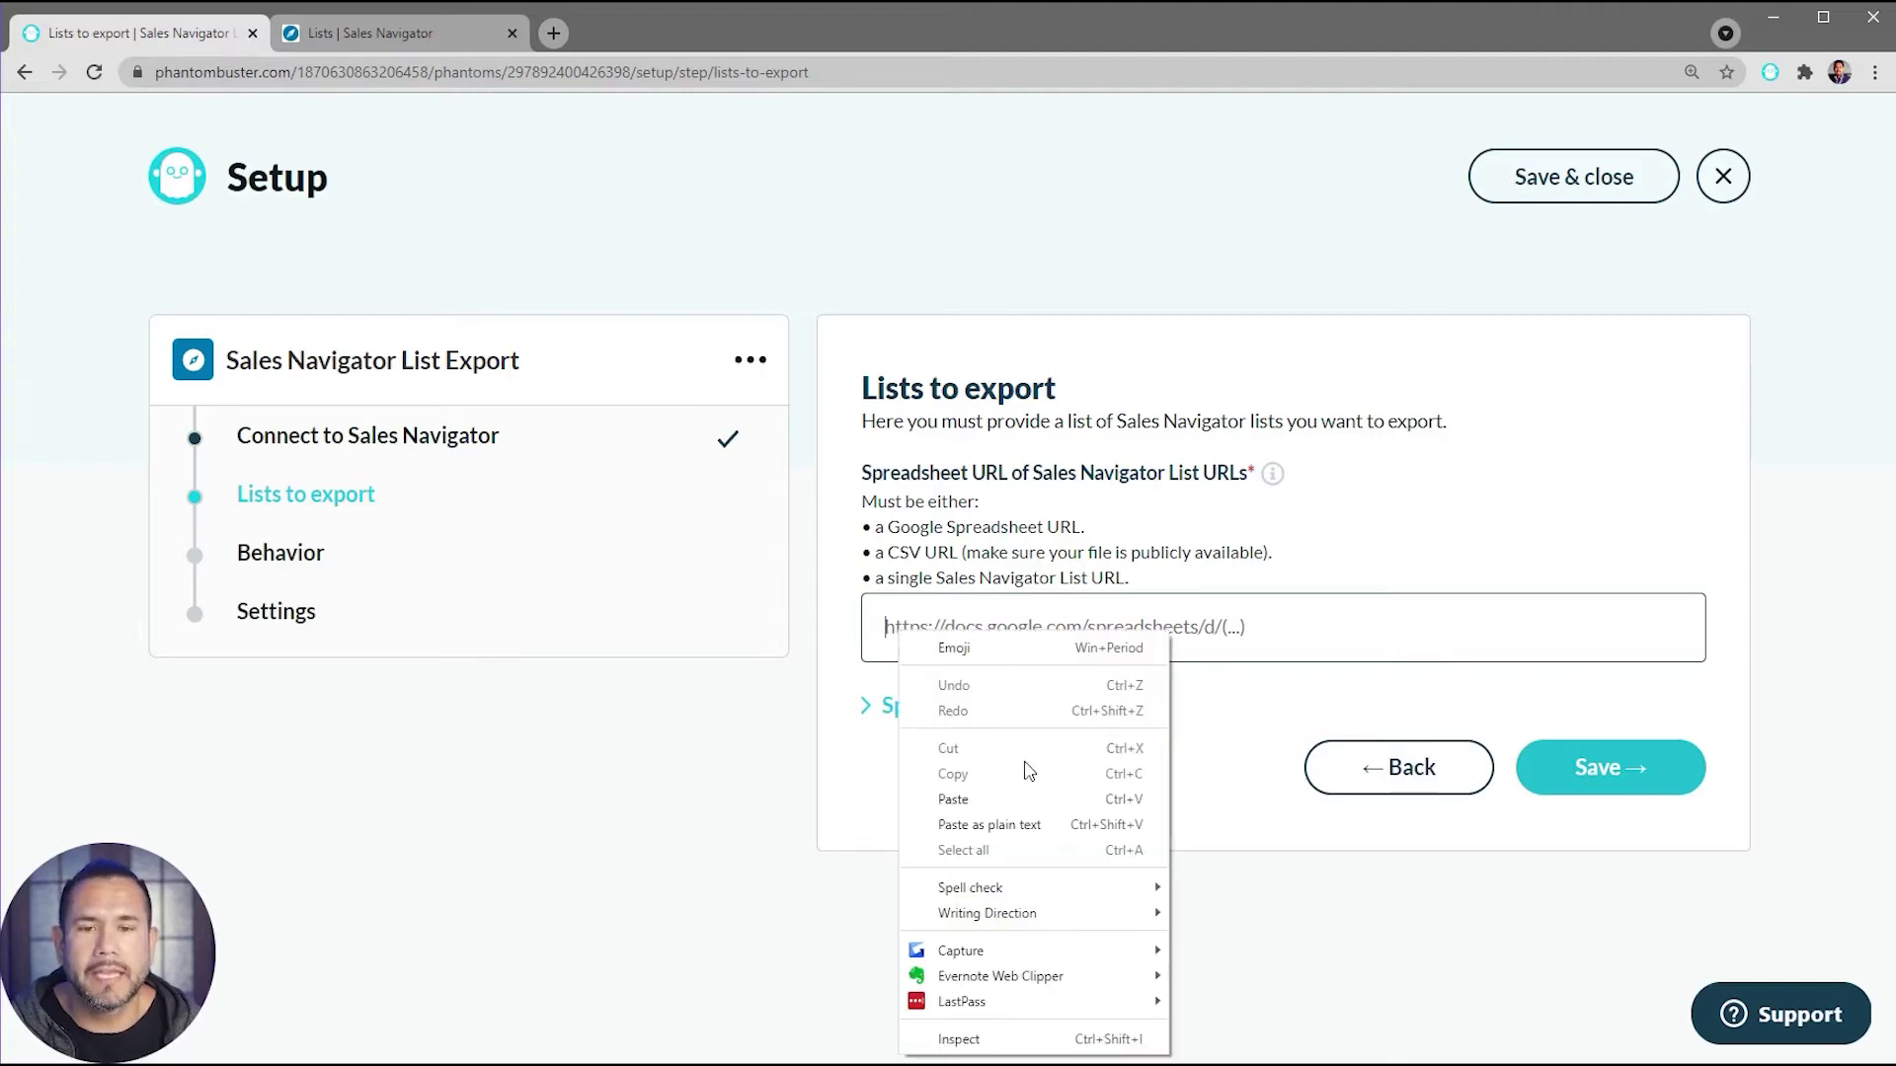
left_click(1037, 802)
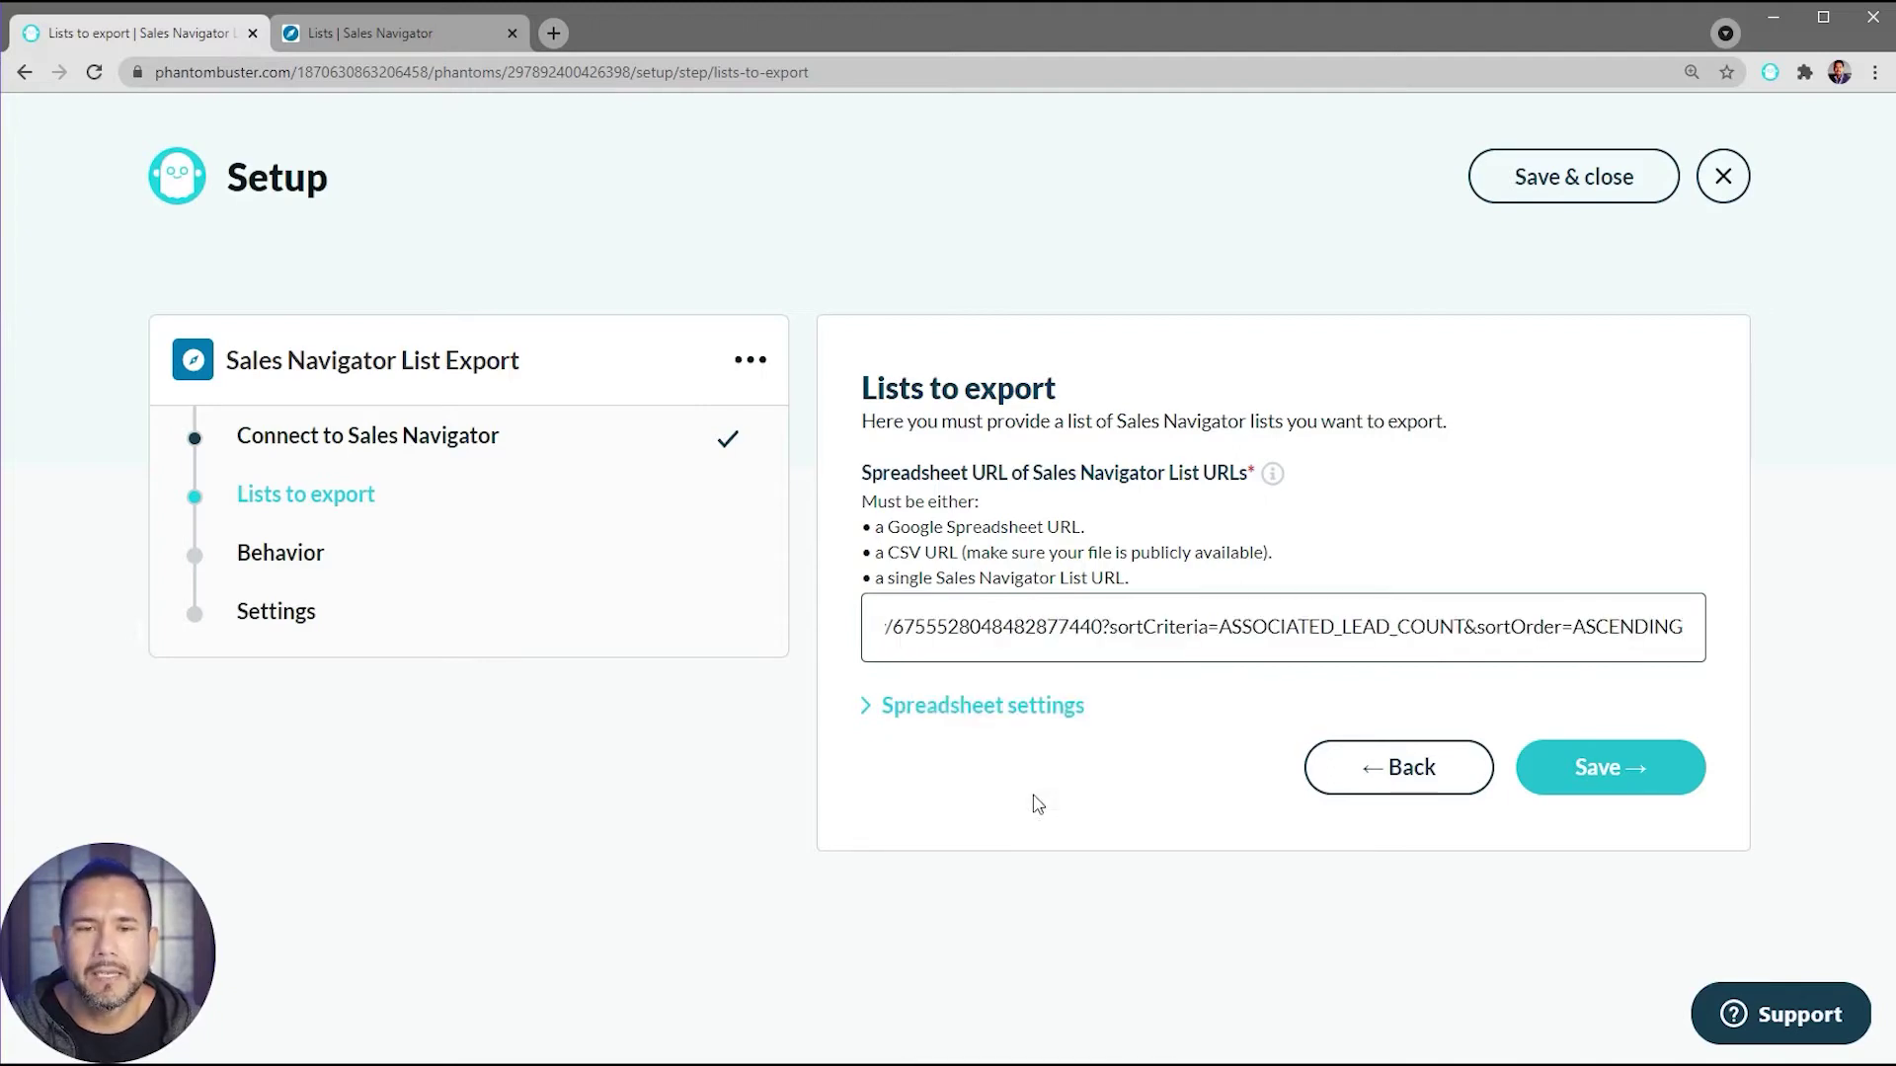
left_click(1026, 709)
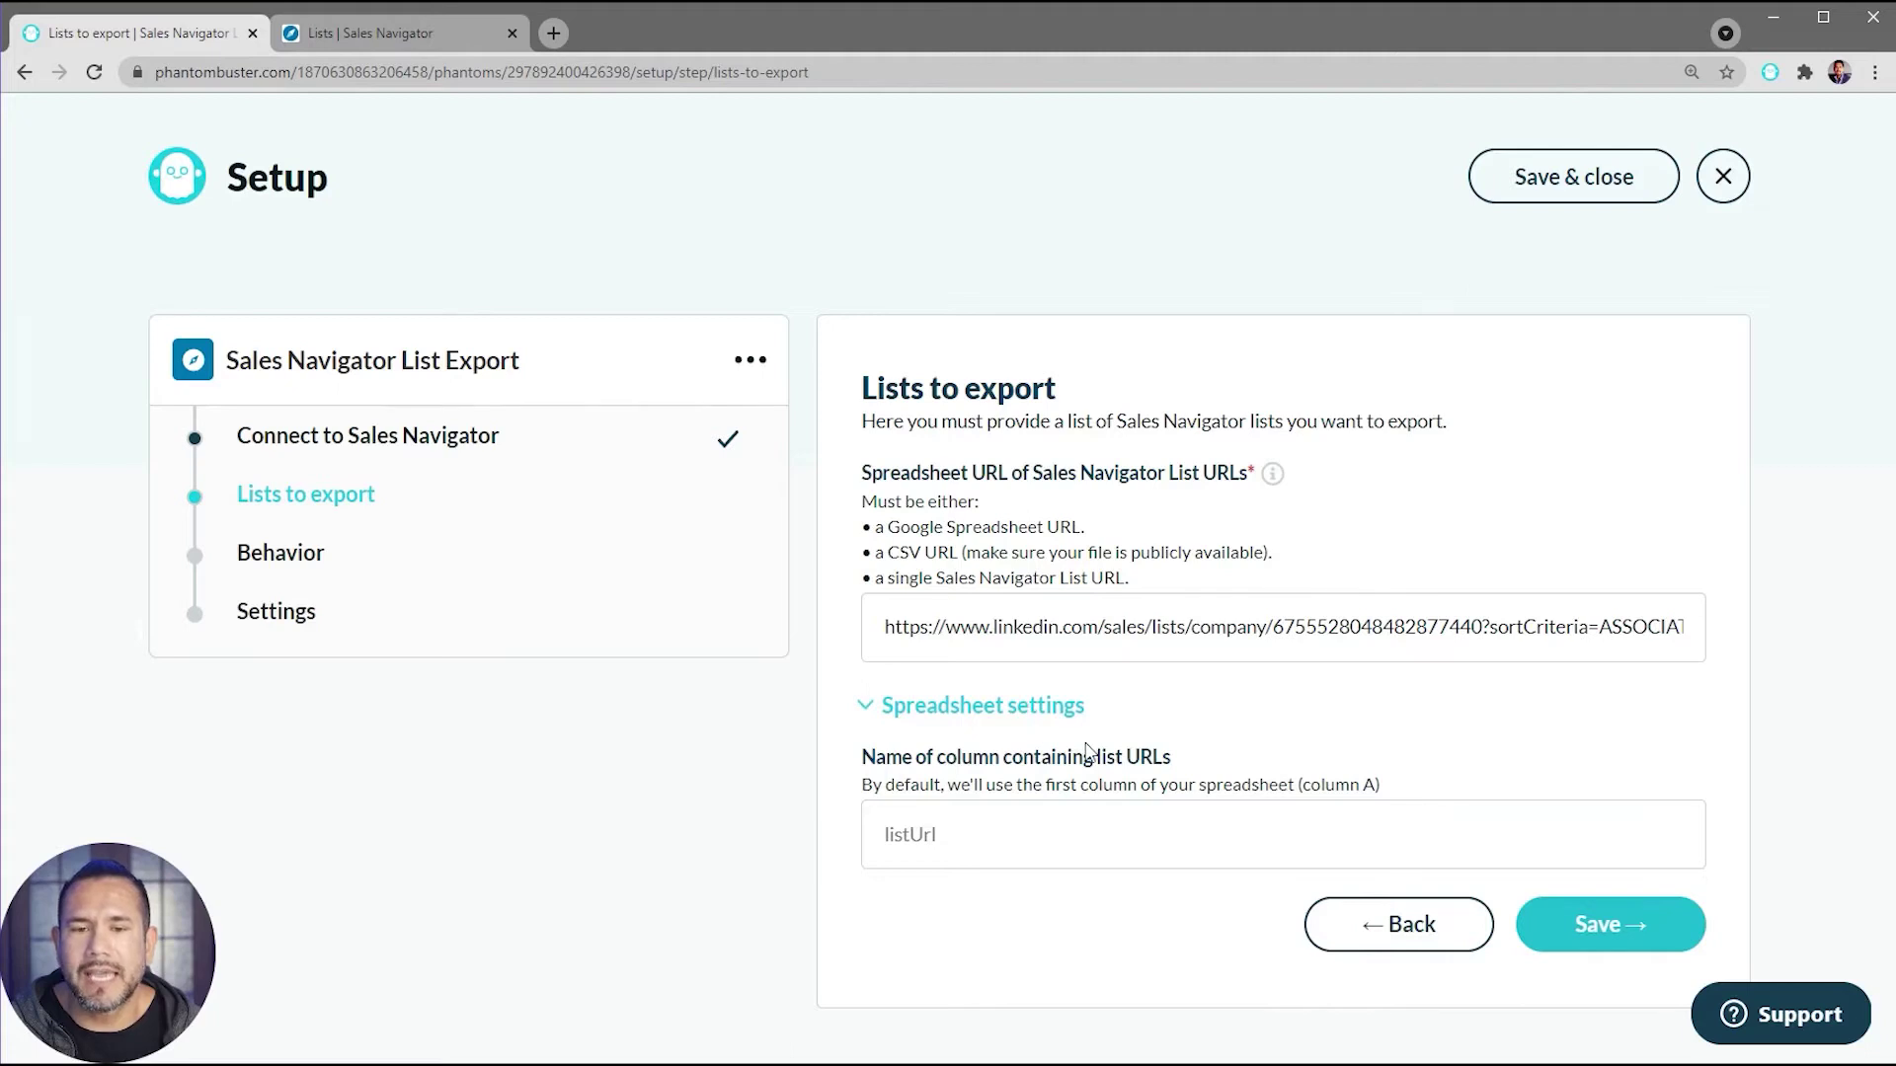
left_click(1022, 711)
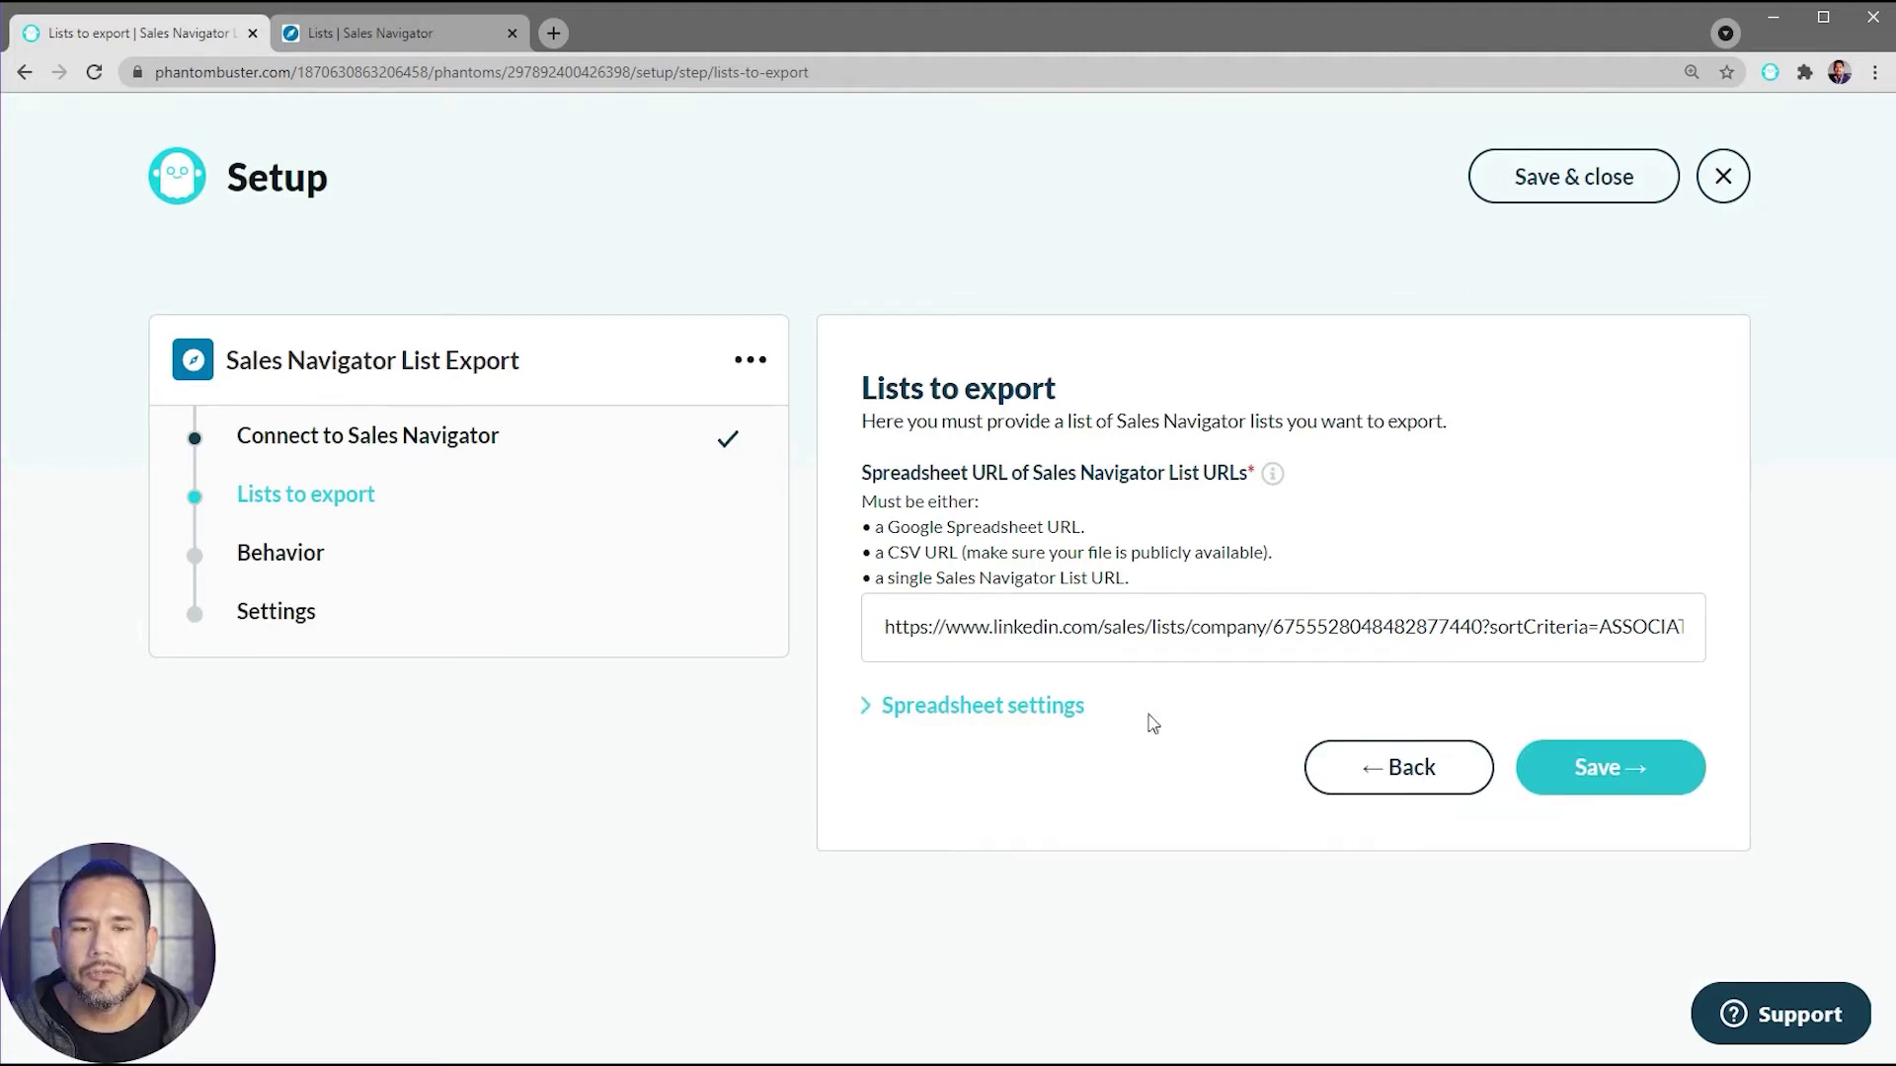
left_click(1620, 769)
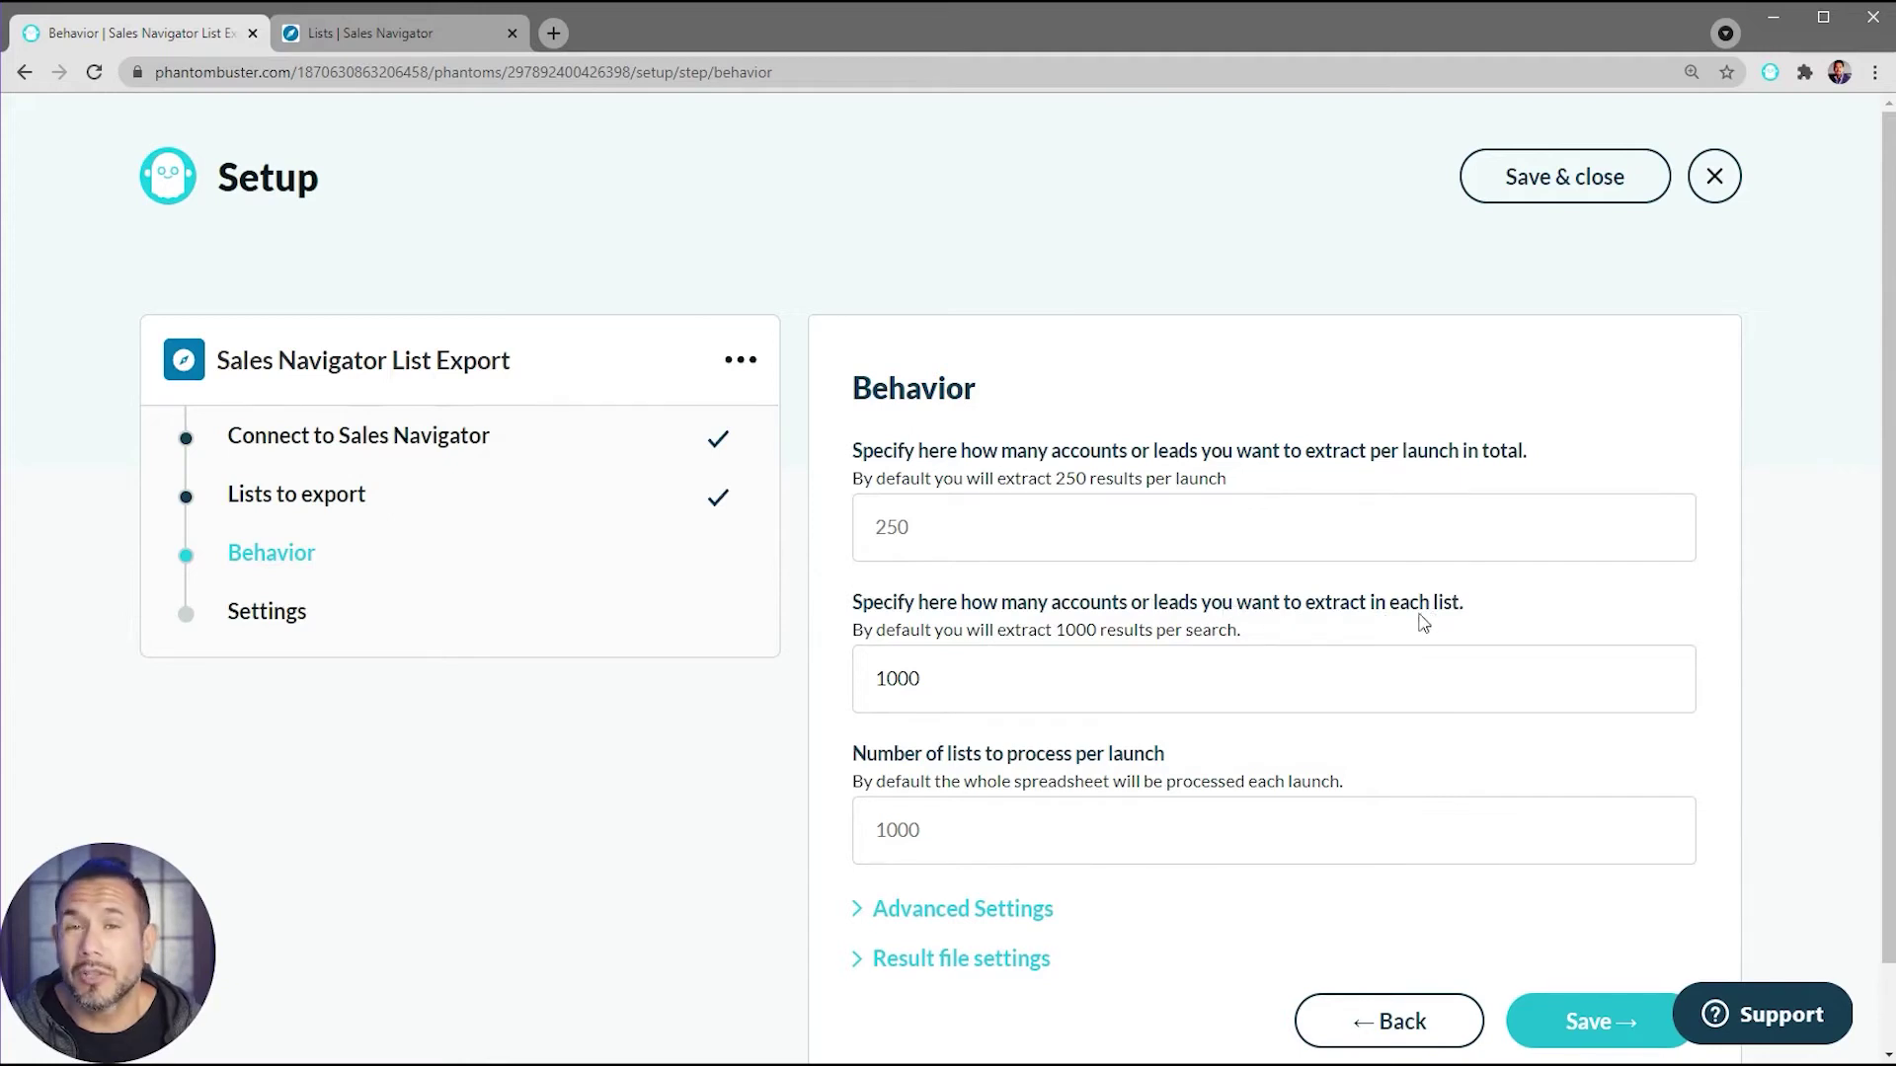
Step: Review advanced and result file options, keeping 1000 results per list with duplicates removed, and save
scroll(956, 678, "down", 1)
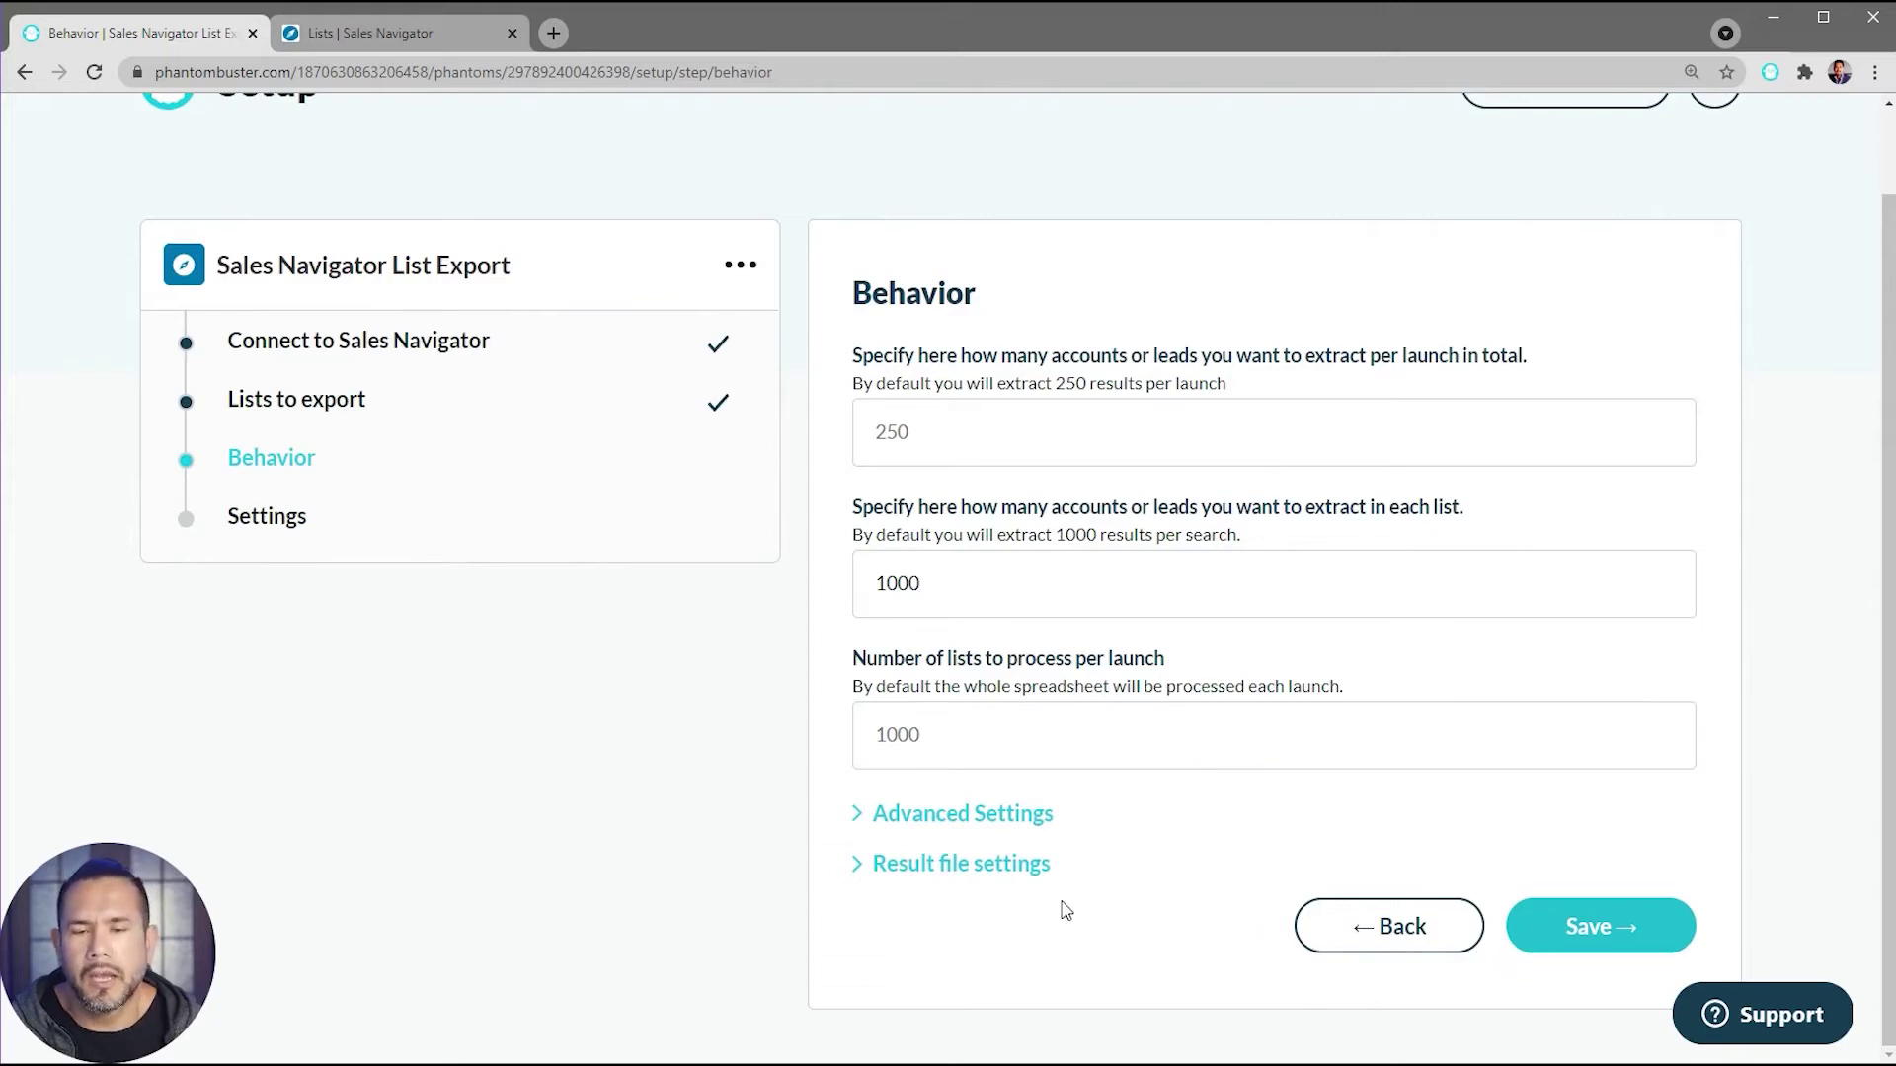
left_click(1007, 826)
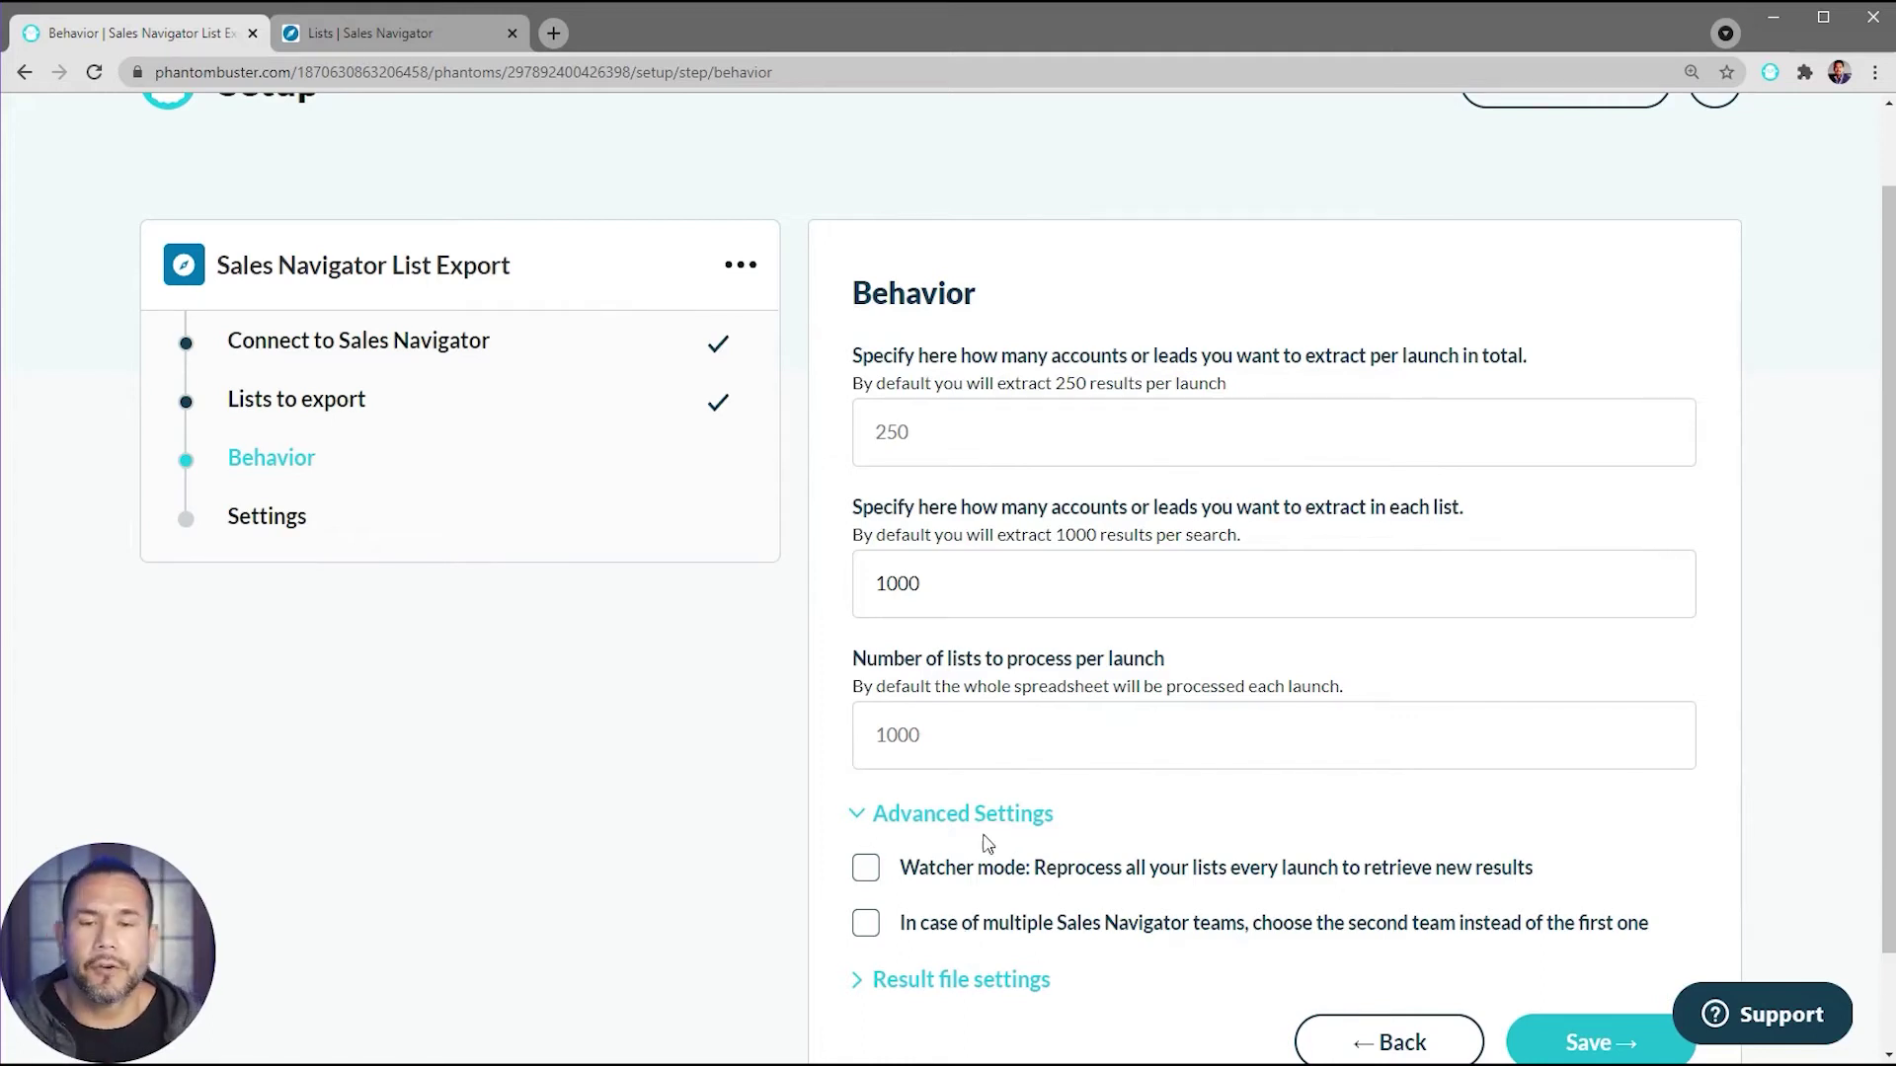
left_click(972, 984)
scroll(1002, 956, "down", 2)
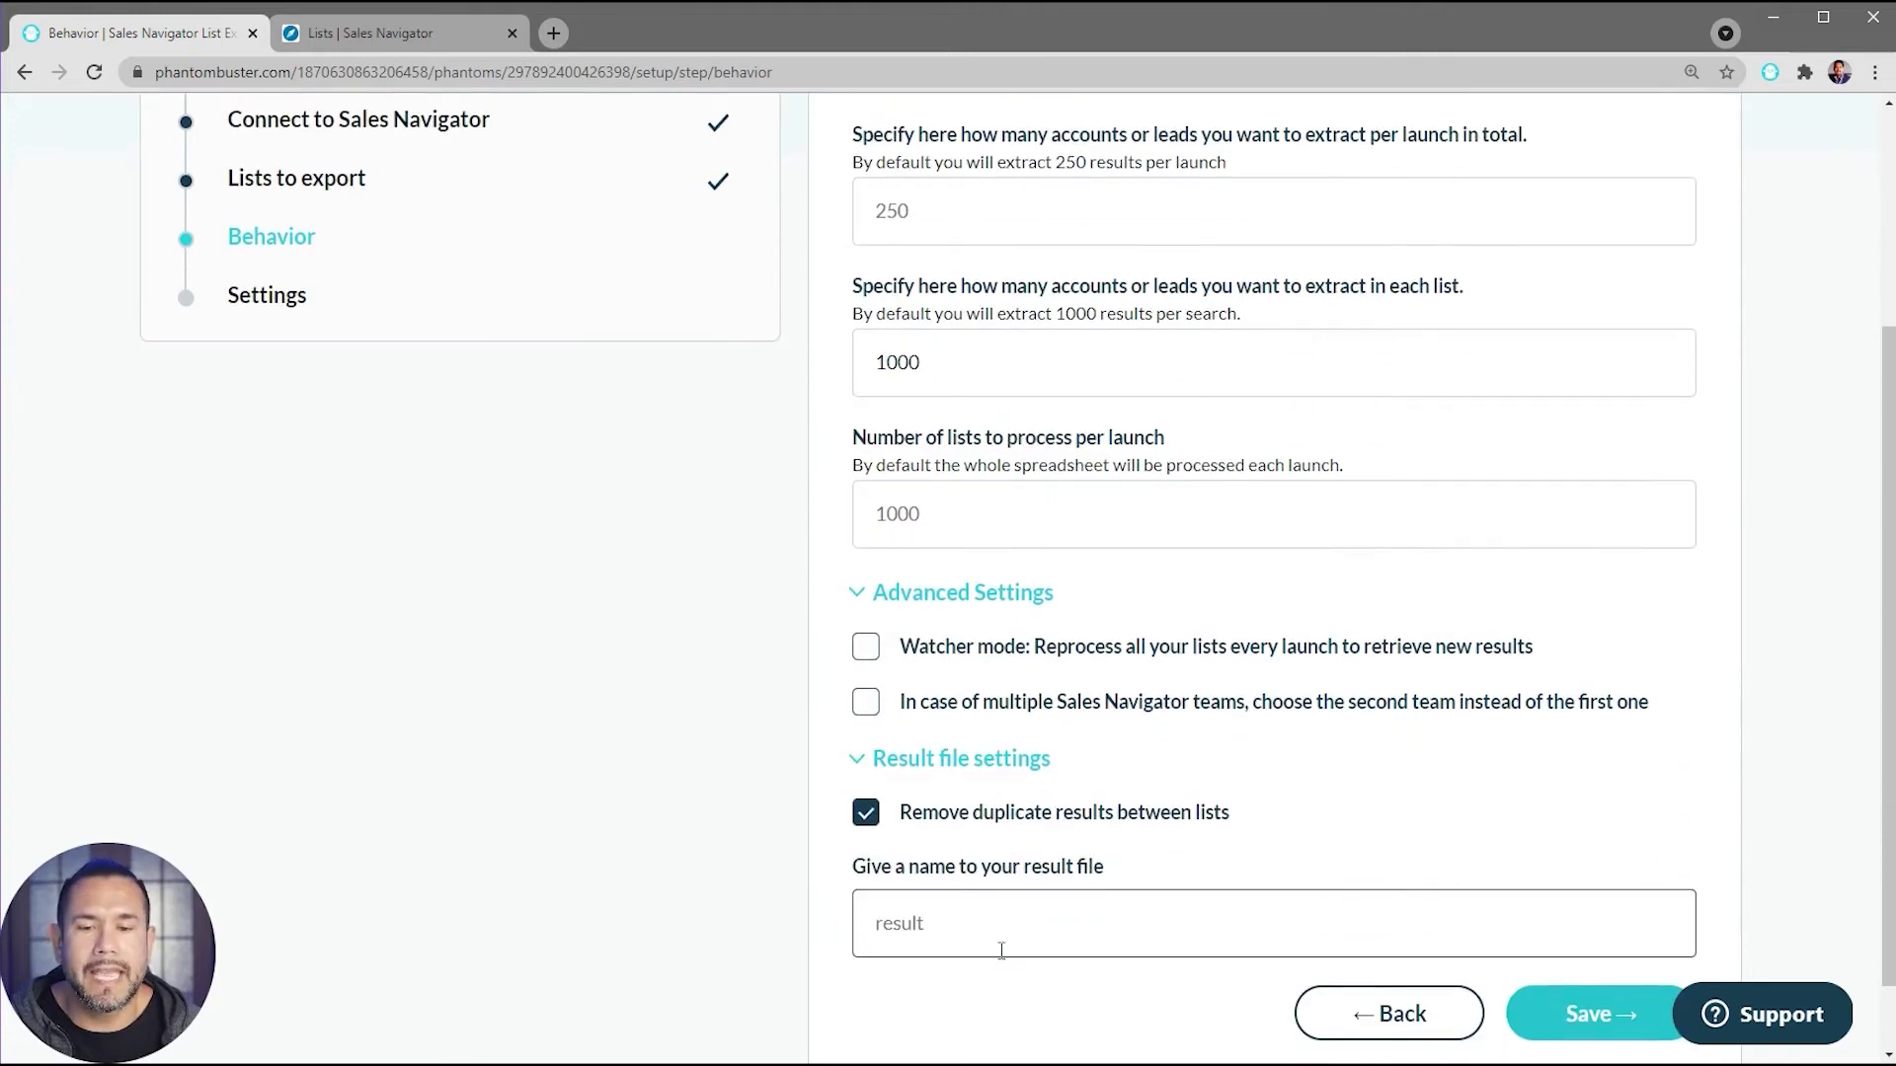
scroll(1006, 920, "up", 1)
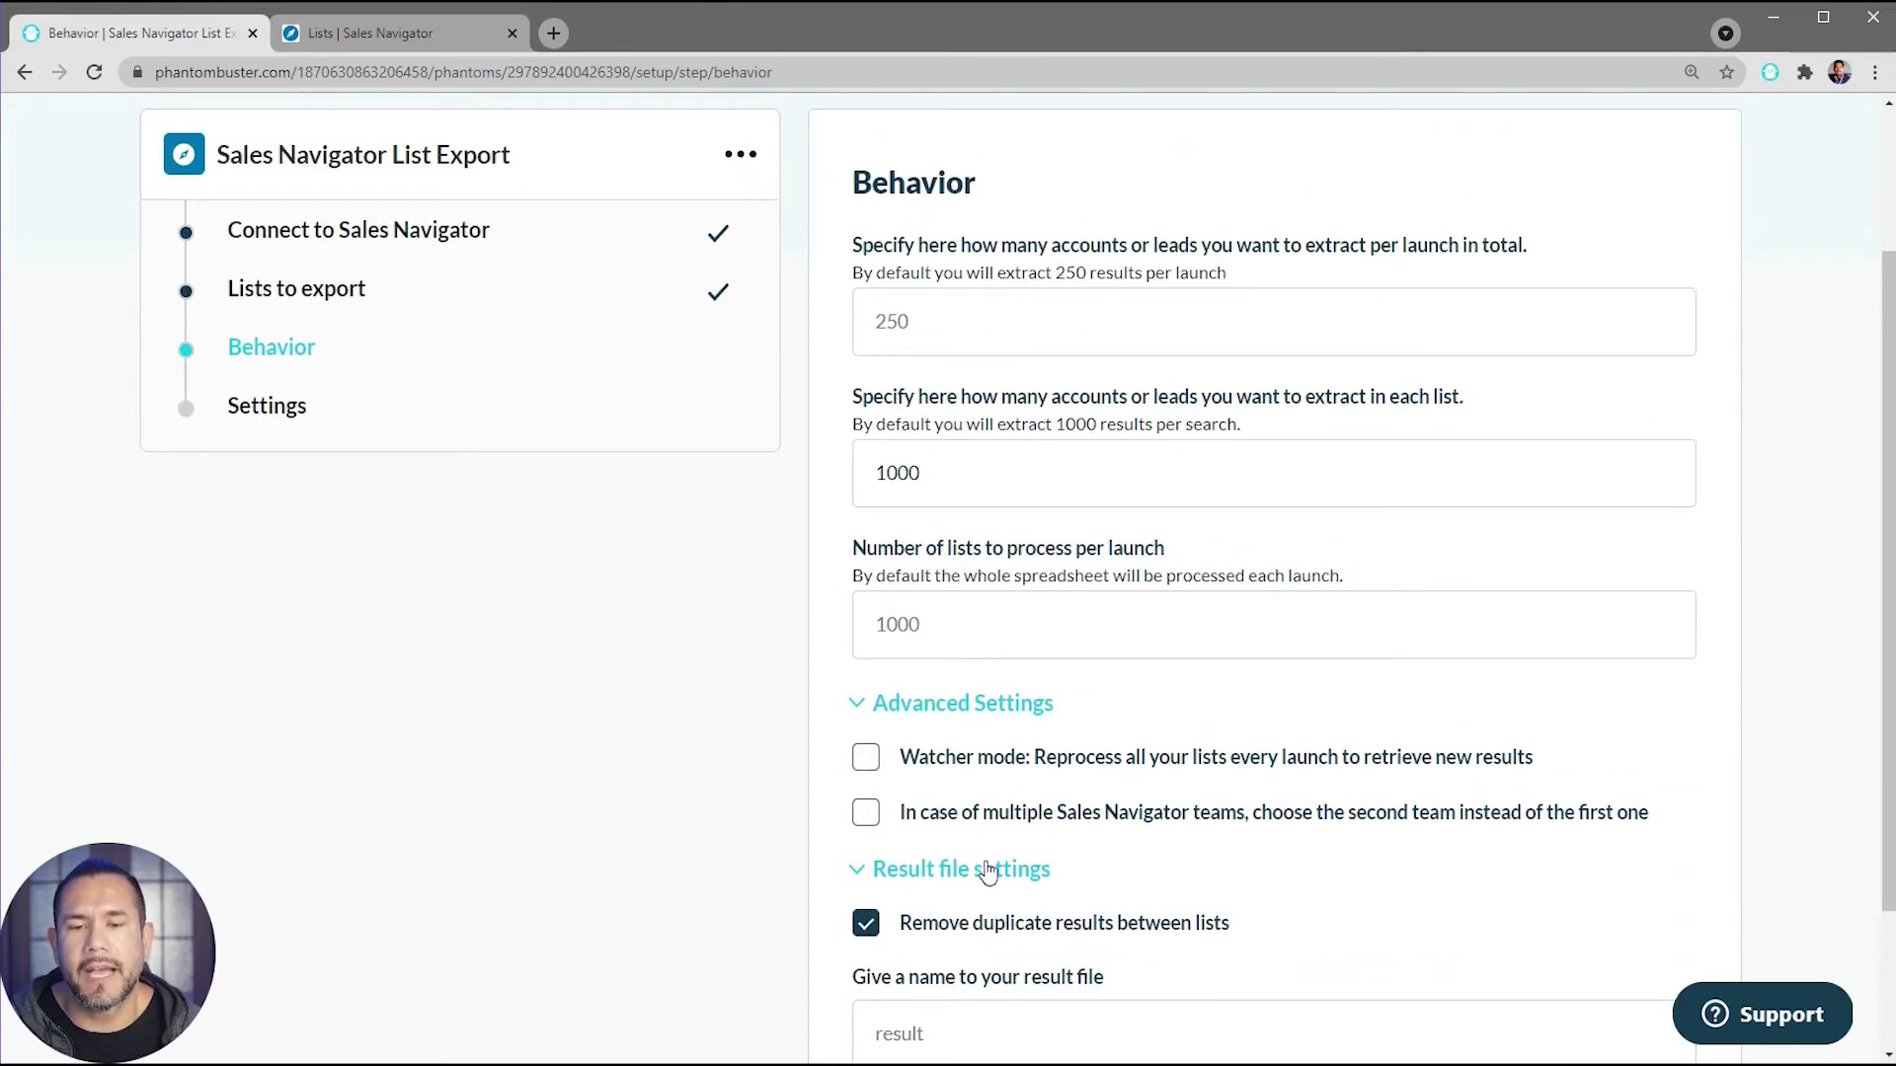
left_click(986, 869)
scroll(1214, 728, "up", 1)
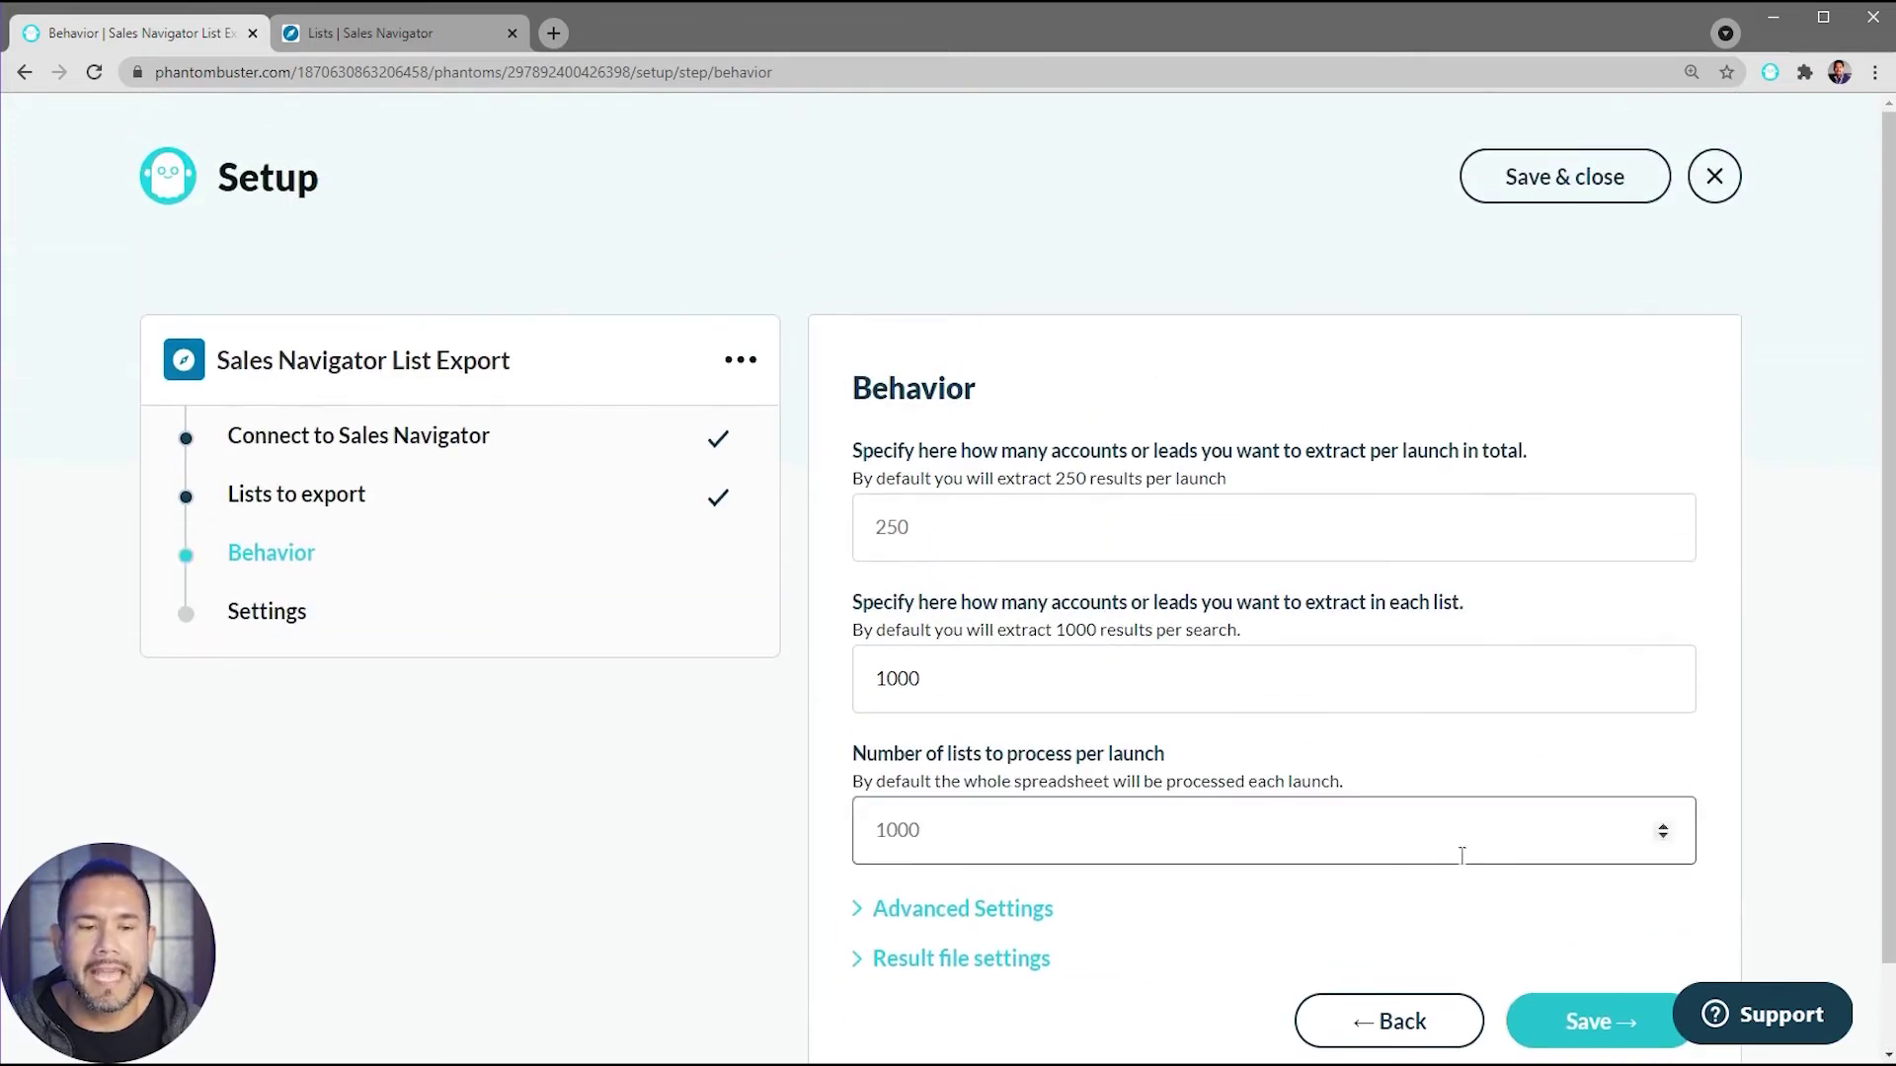
scroll(1500, 913, "down", 1)
left_click(1611, 916)
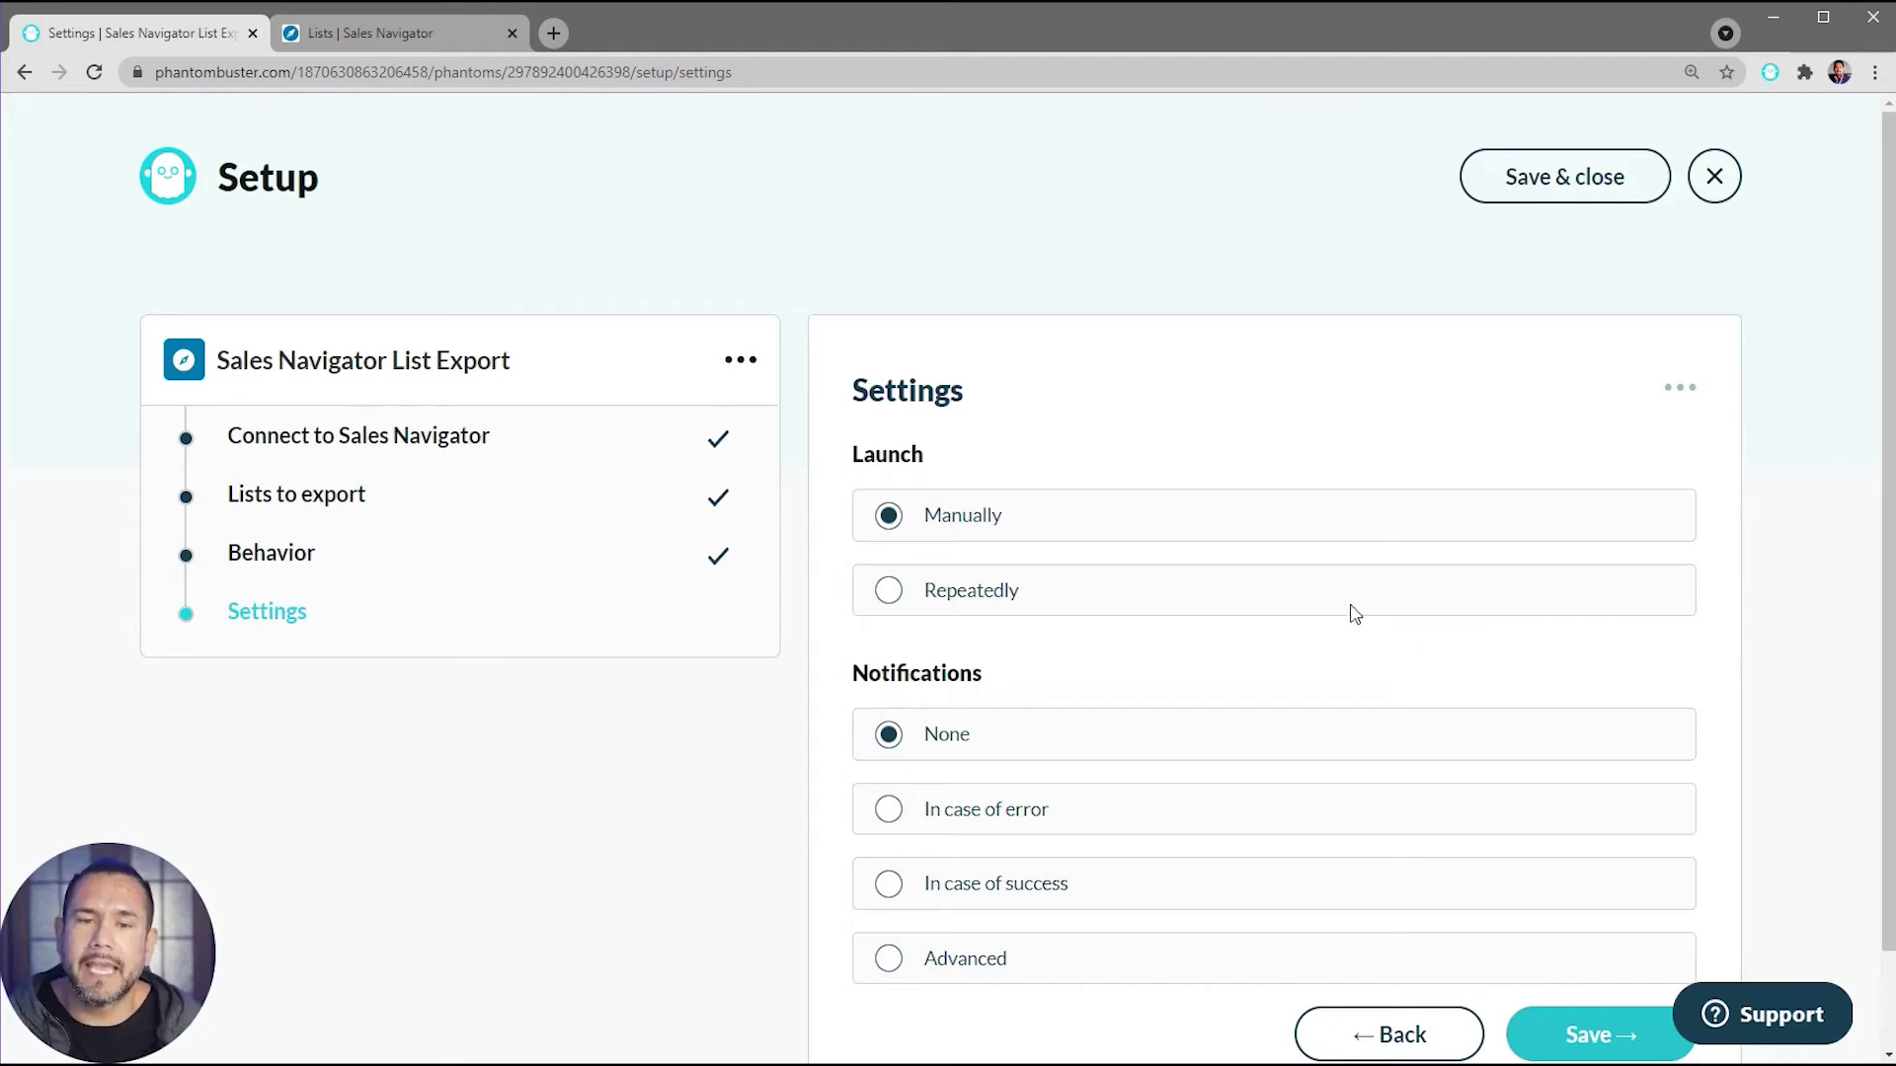
Step: Set notifications to In case of error, keep manual launch, and save the setup
scroll(1149, 648, "down", 1)
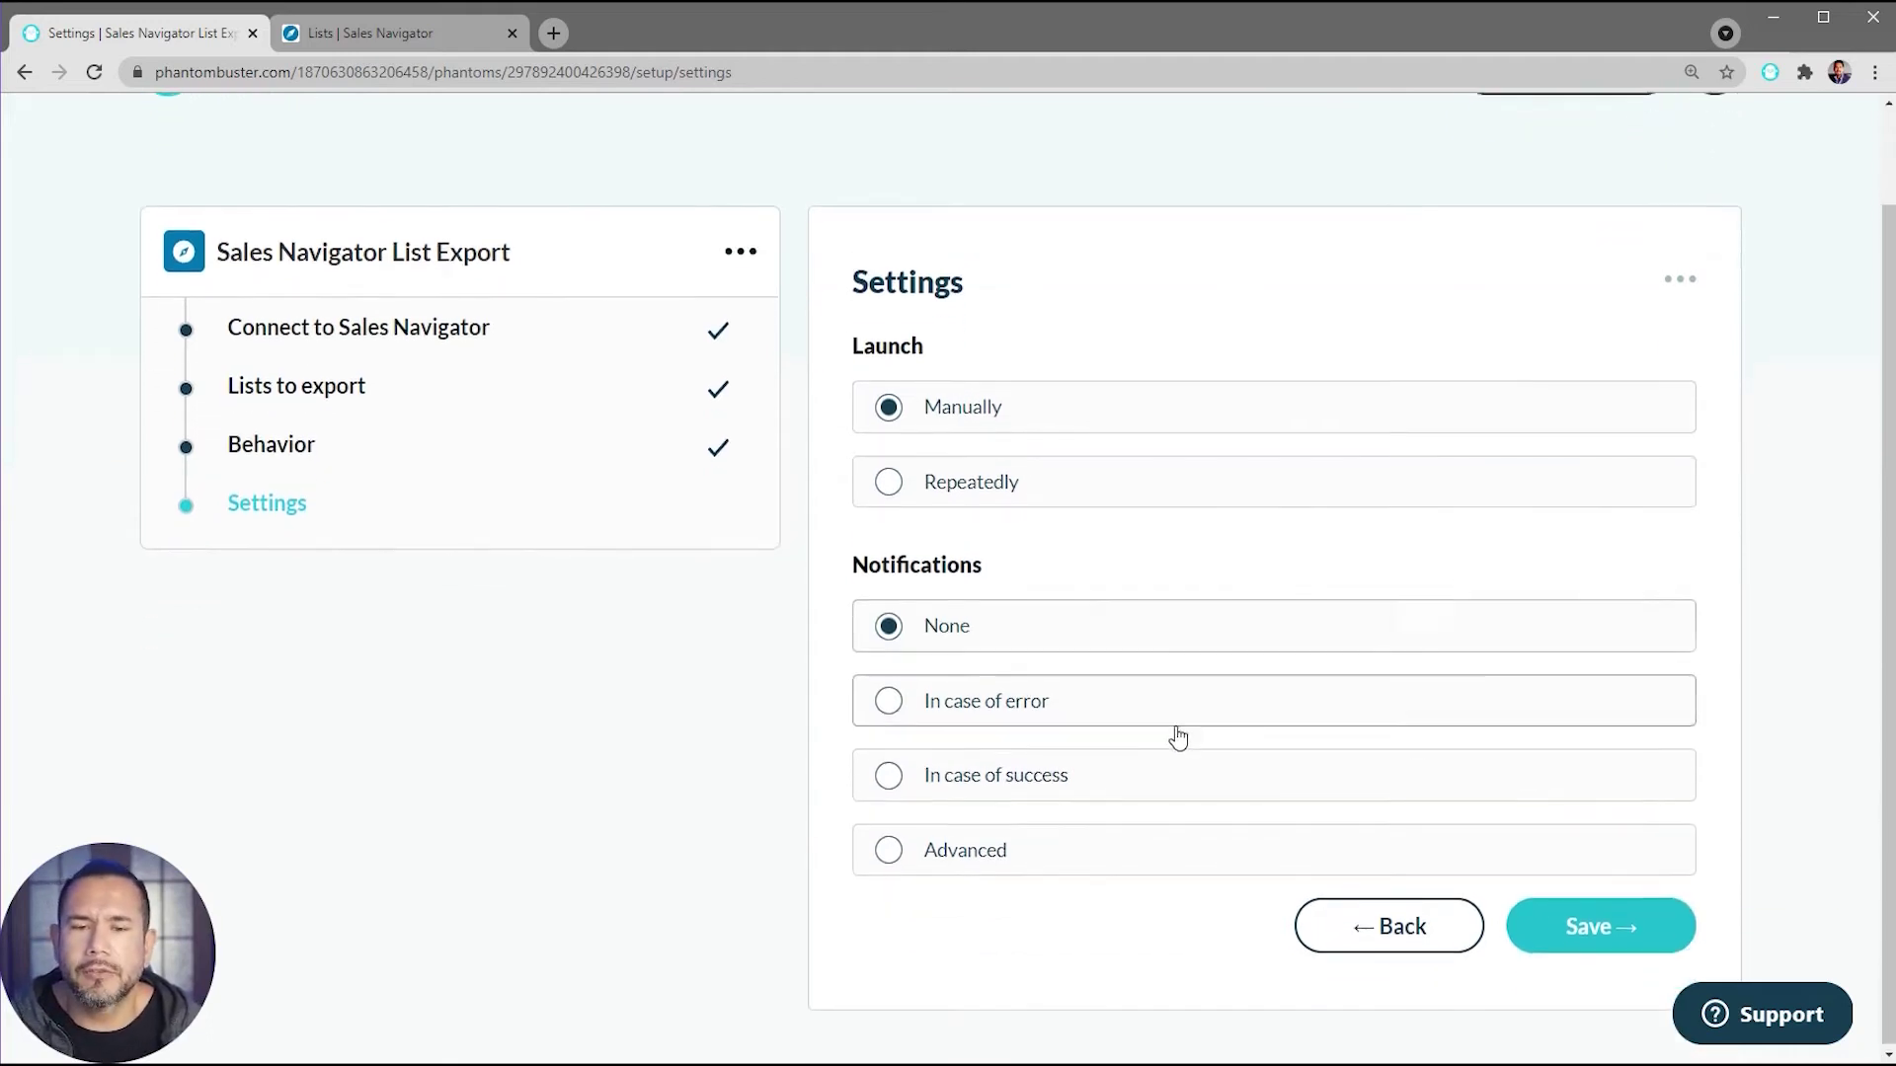
left_click(965, 709)
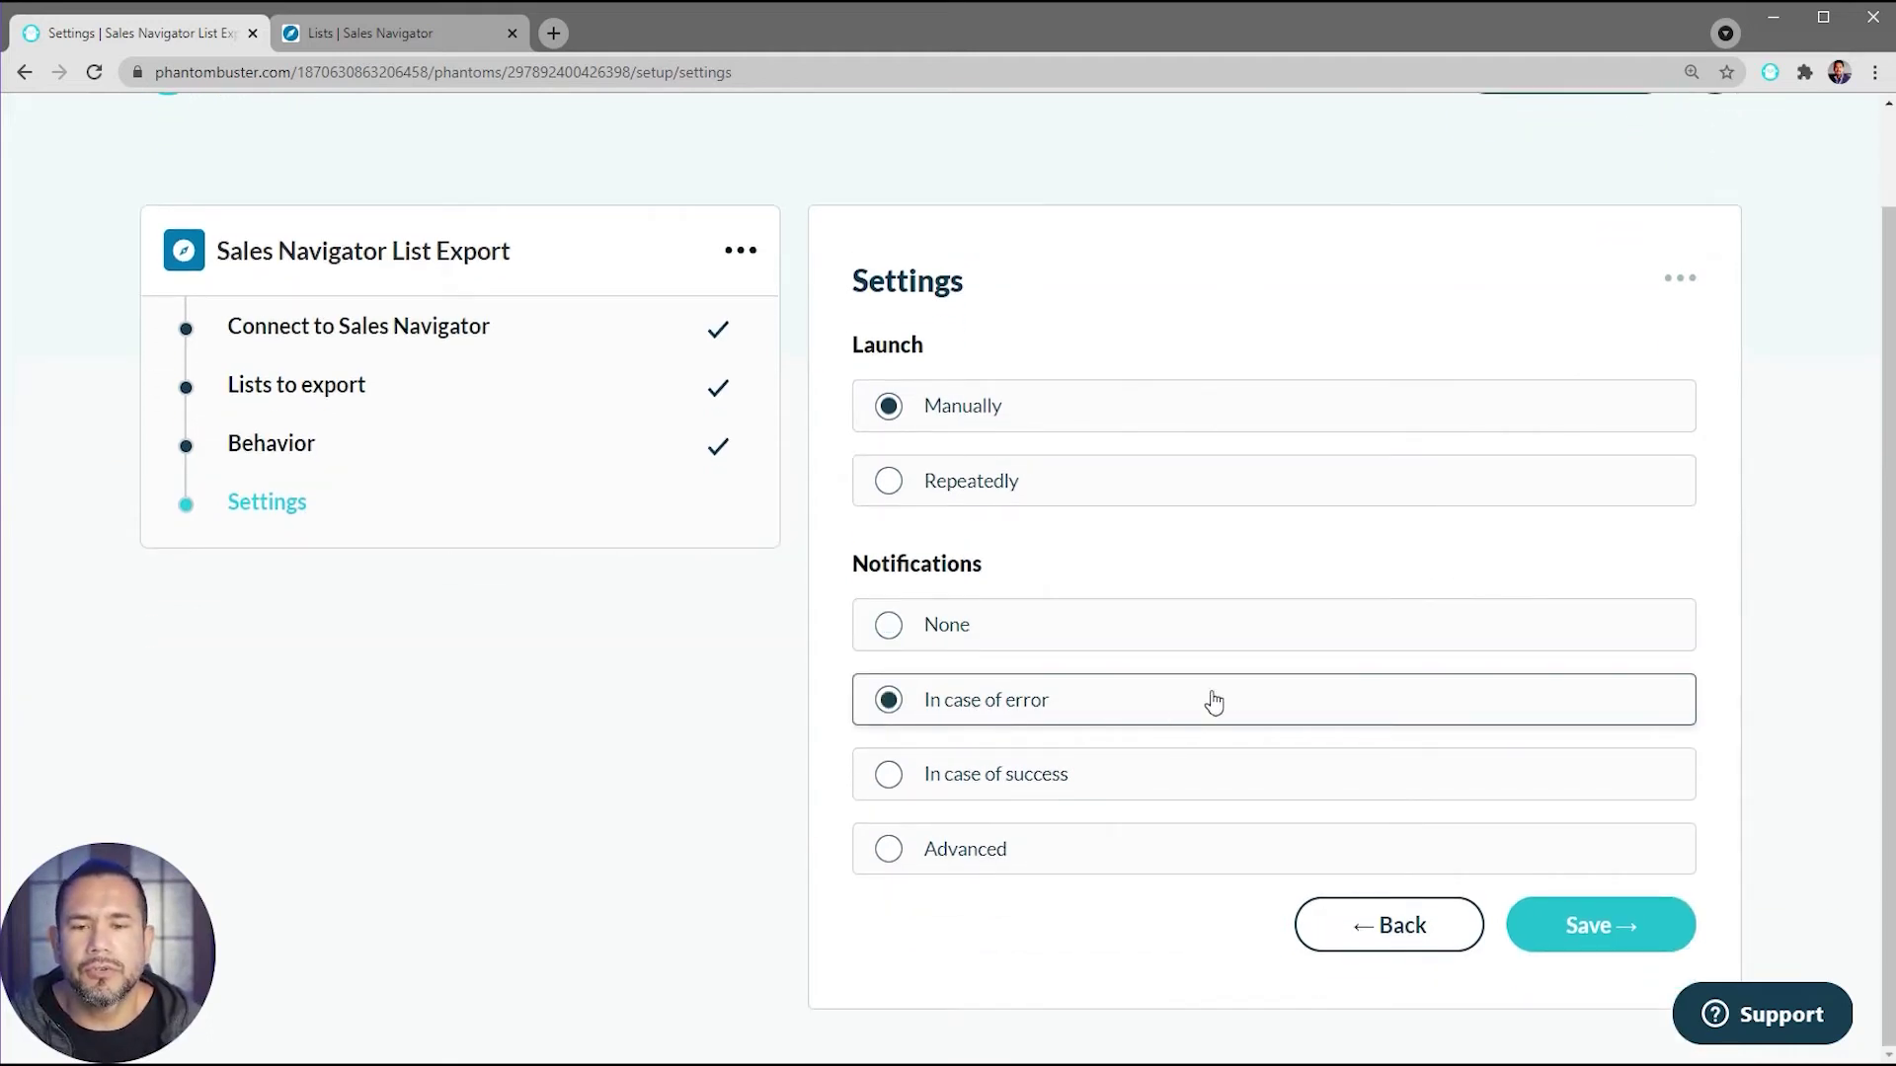
left_click(1599, 928)
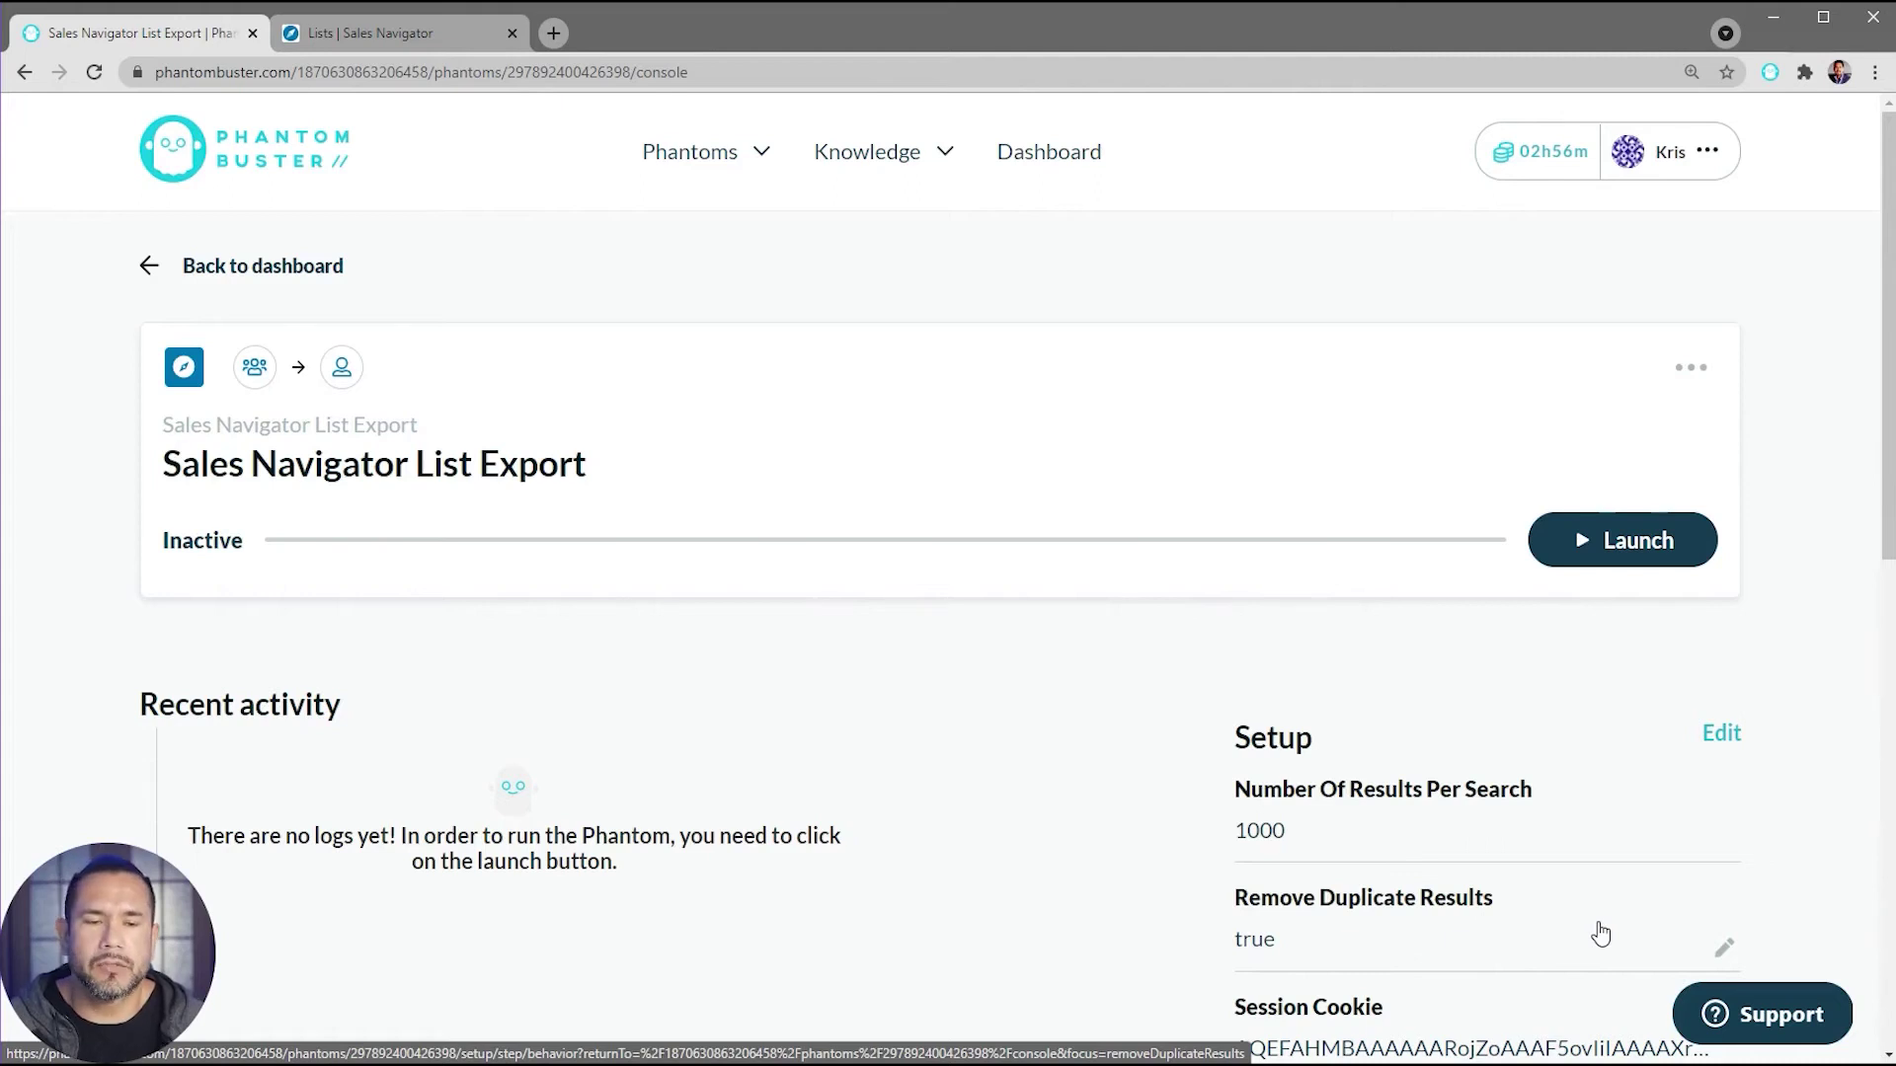
Step: Launch the Sales Navigator List Export phantom and let it finish with Success
left_click(1615, 549)
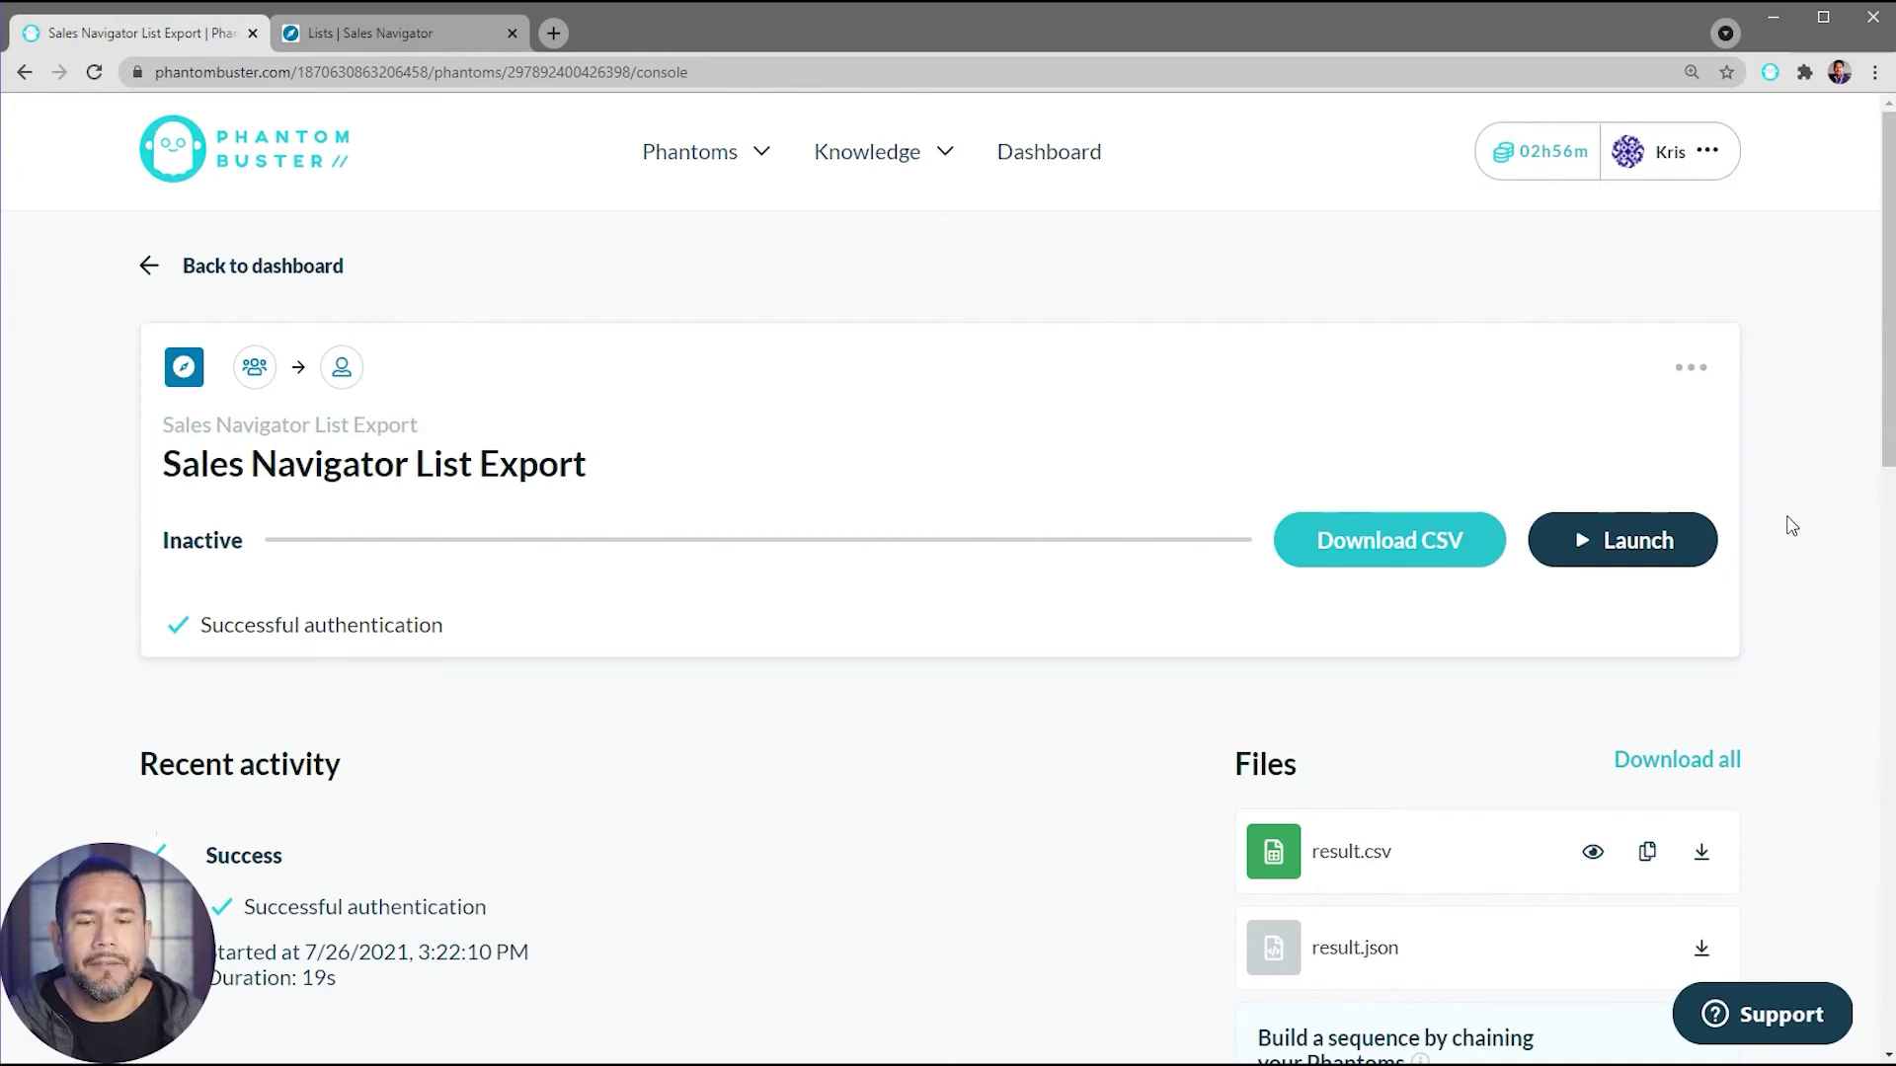
Step: Preview result.csv and scroll across the LendingRobot.com Financial Services row
left_click(1370, 857)
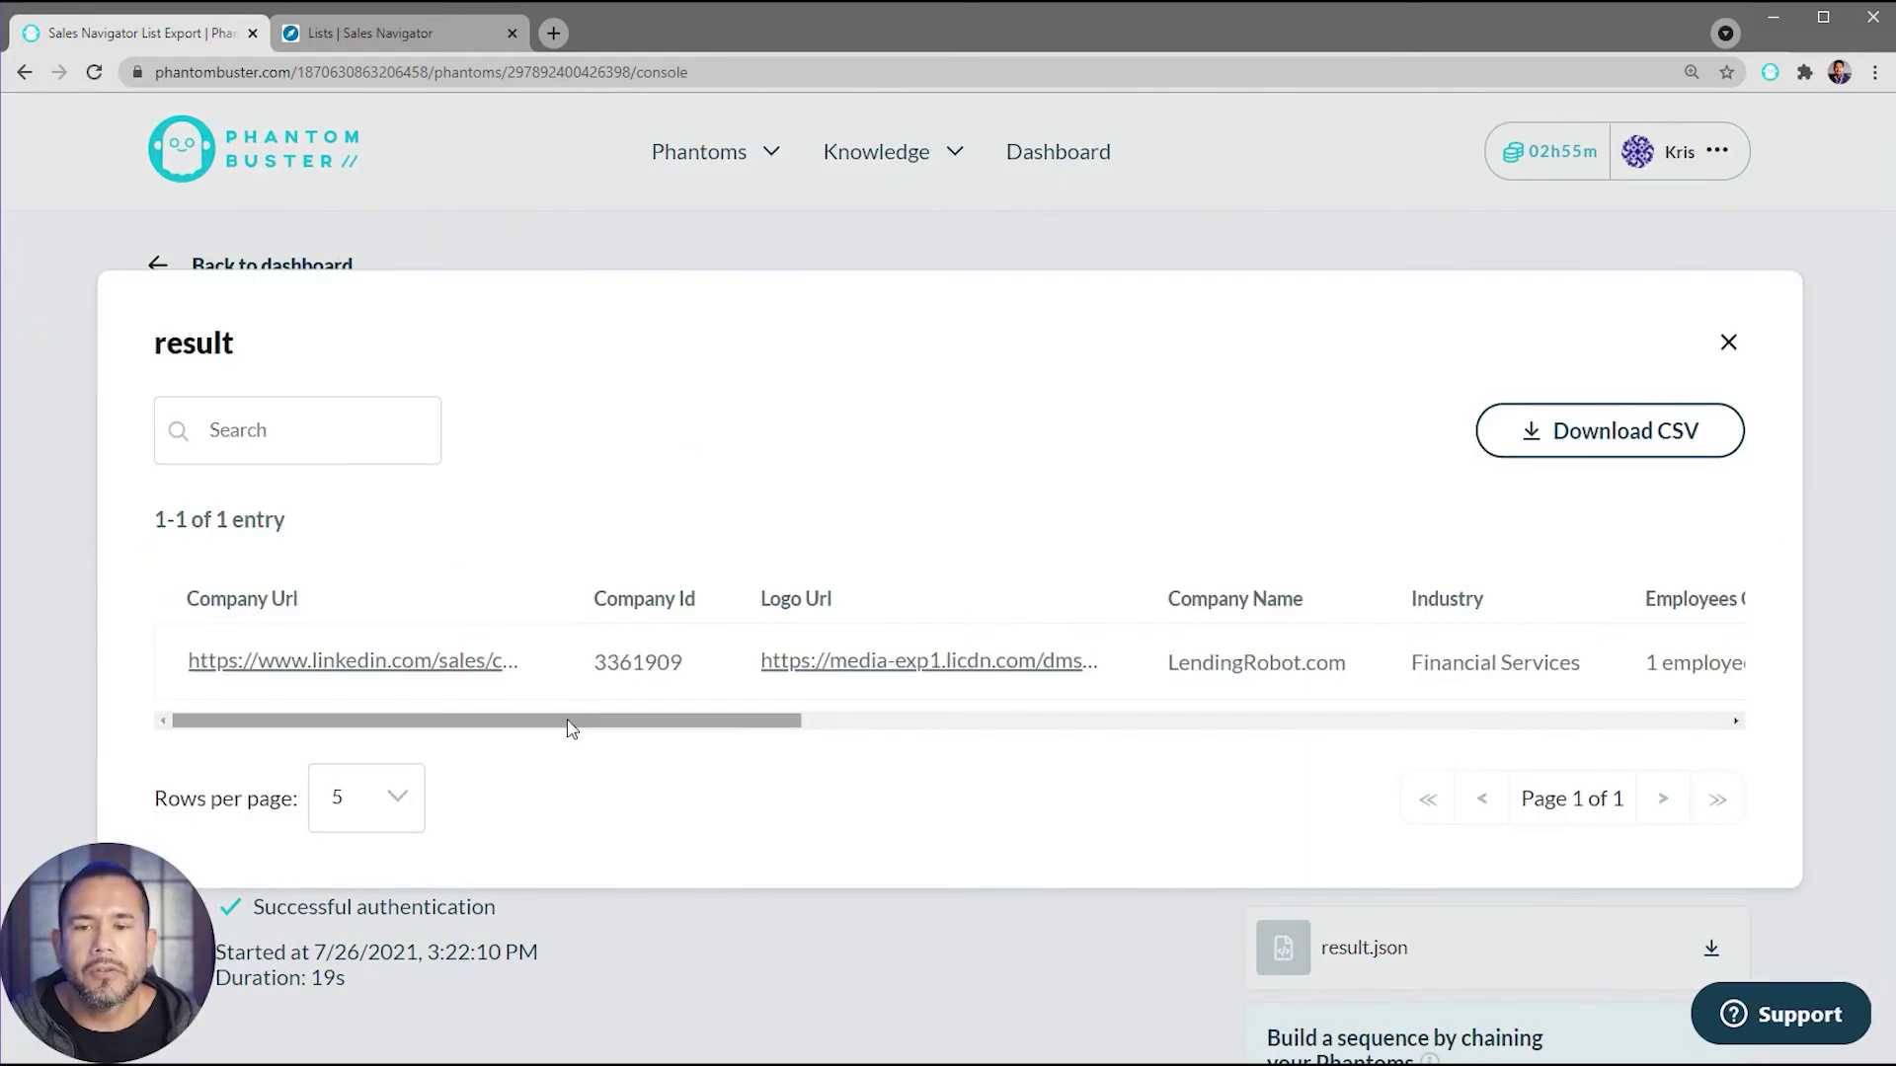
left_click_drag(571, 727, 491, 711)
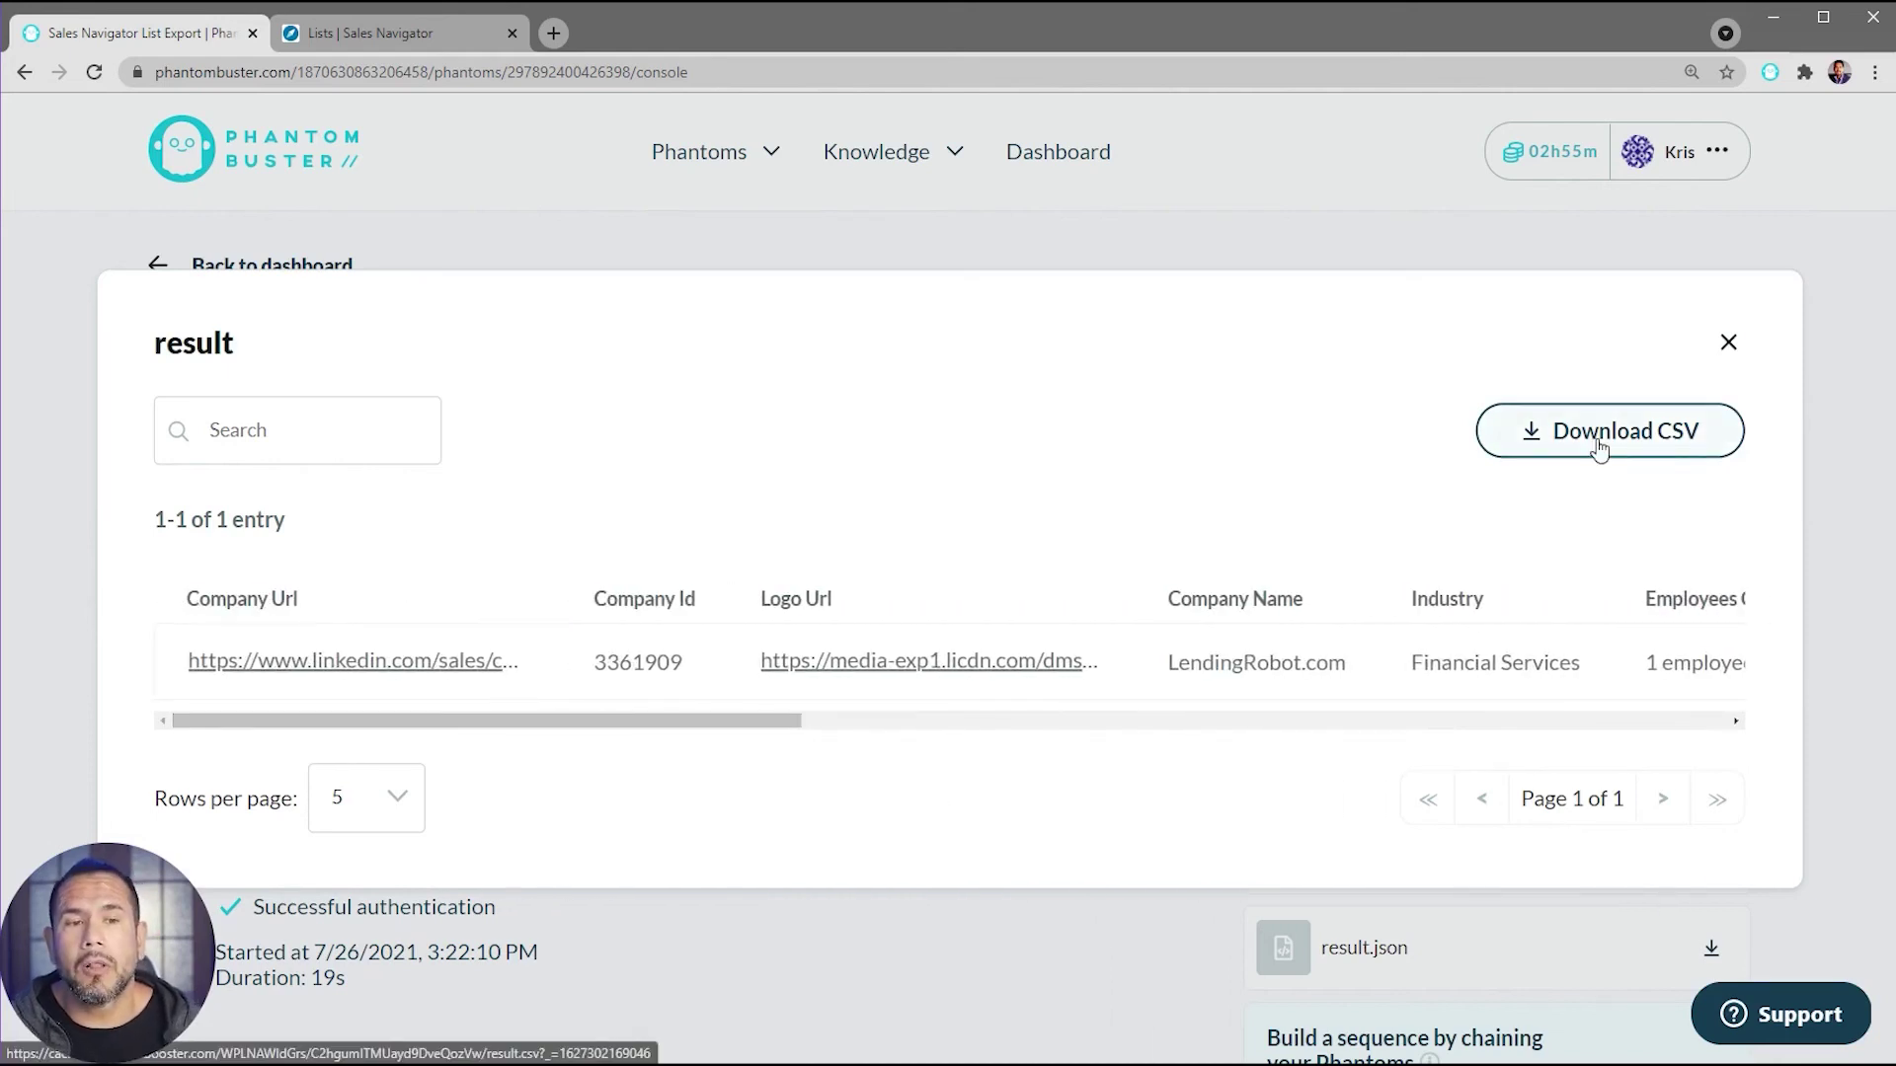